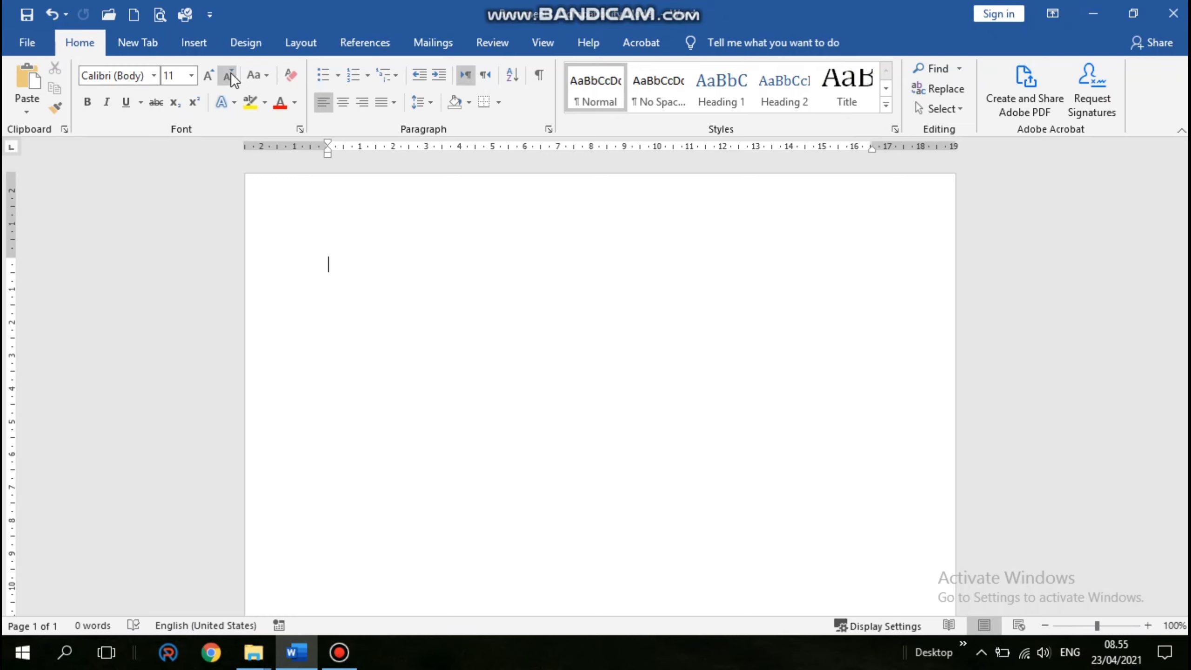
Insert a table with three columns and eight rows into the blank document.
left_click(194, 47)
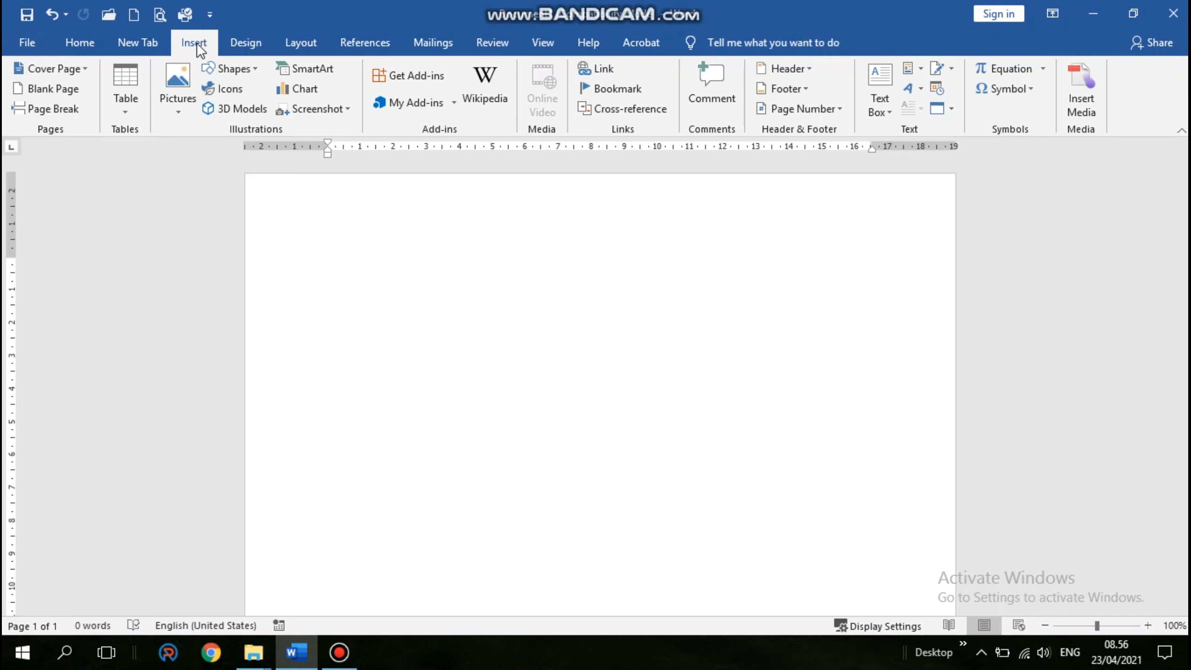
left_click(125, 113)
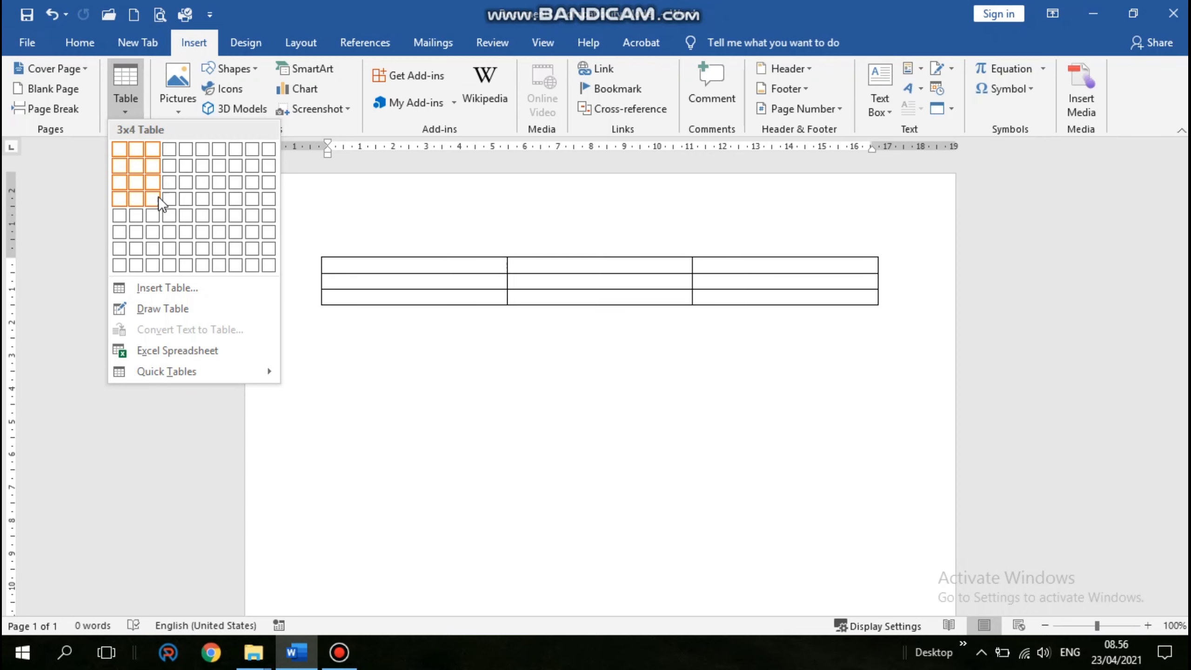
left_click(153, 265)
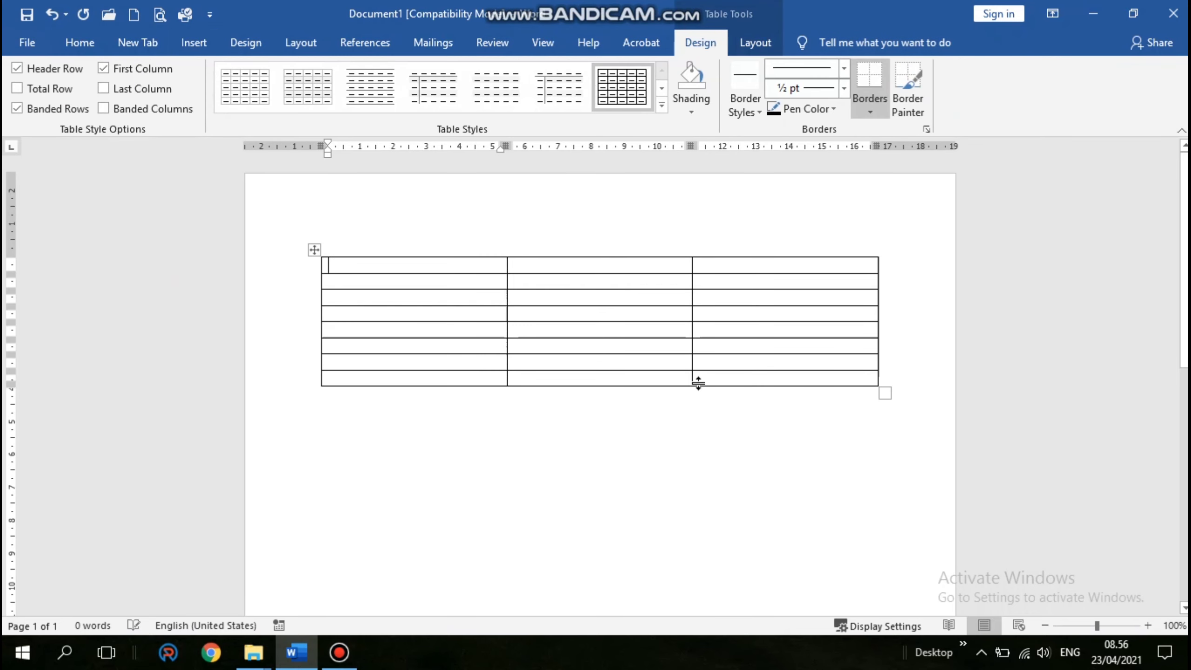
left_click(436, 266)
left_click_drag(436, 266, 436, 279)
right_click(436, 279)
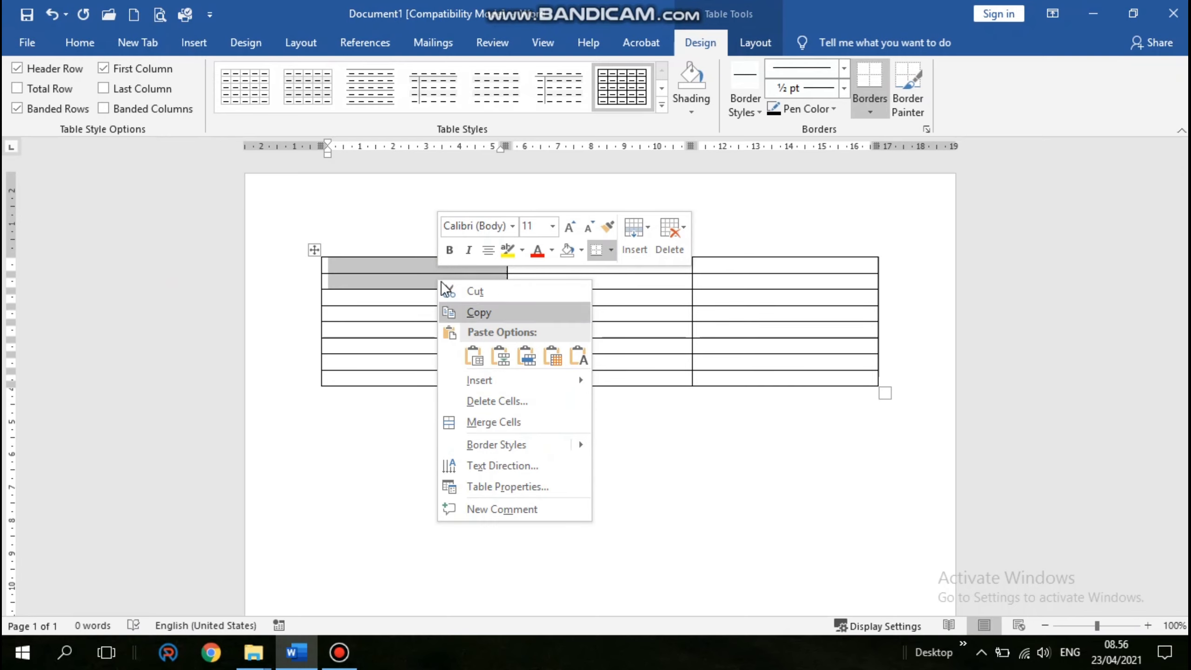
left_click(419, 263)
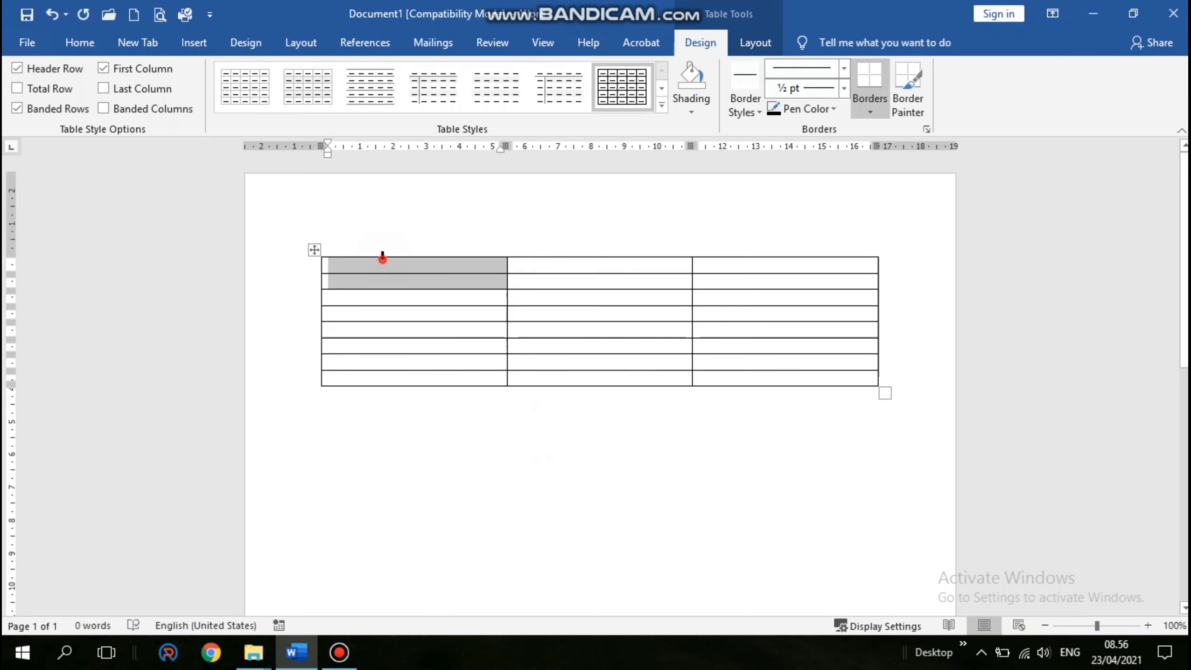
left_click(381, 254)
left_click(381, 267)
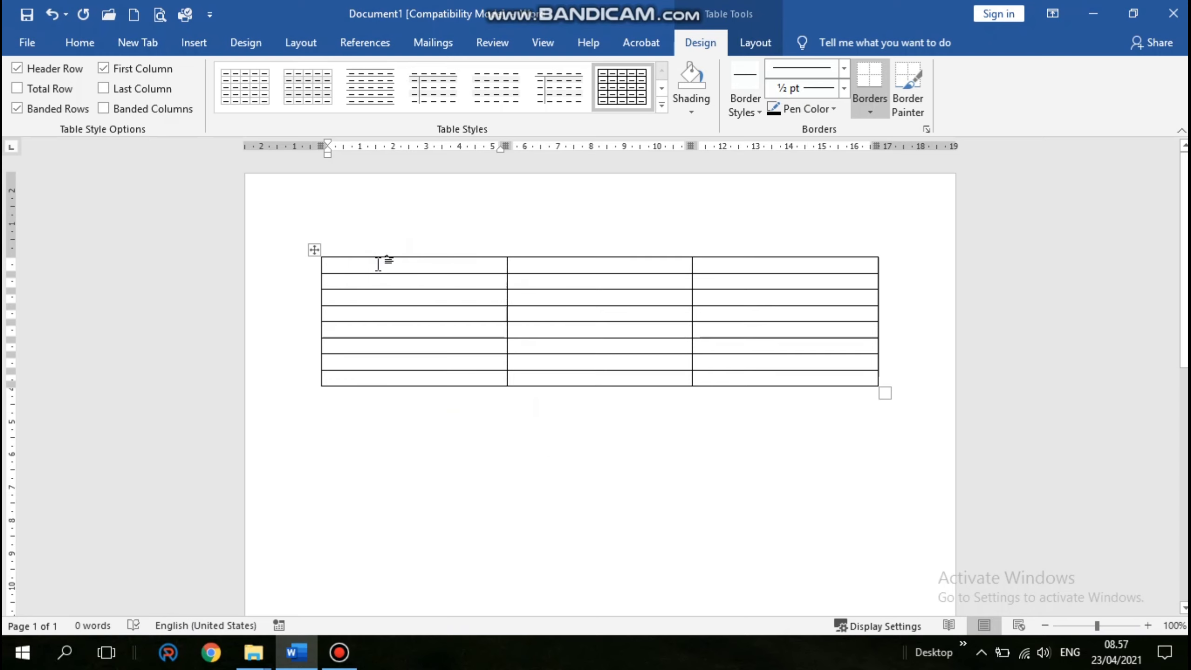
Merge the first two cells of the first column and enter the heading "Berat Badan (Kg)" in the merged cell.
left_click_drag(377, 267, 379, 277)
right_click(380, 278)
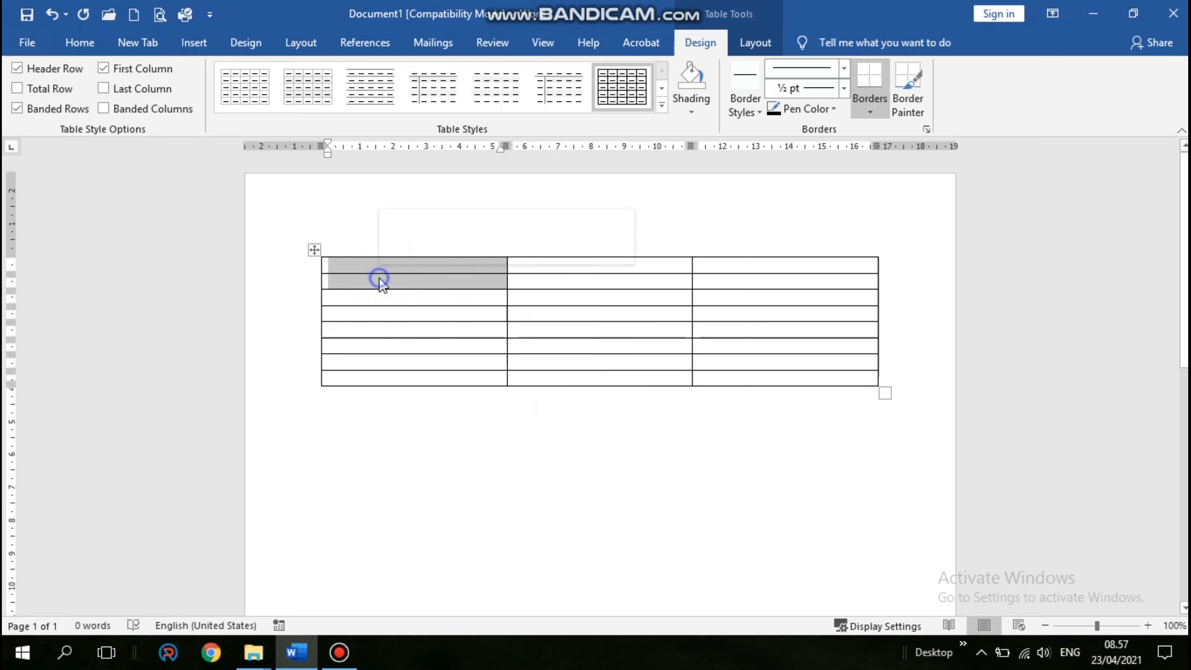
left_click(422, 419)
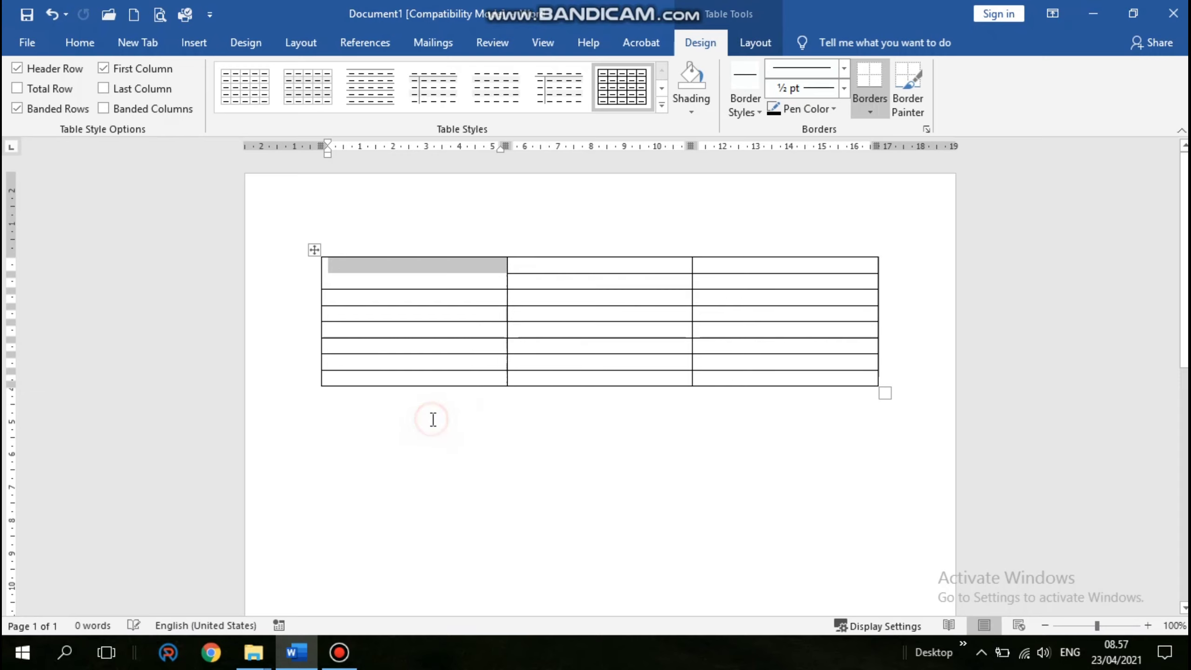
left_click(393, 281)
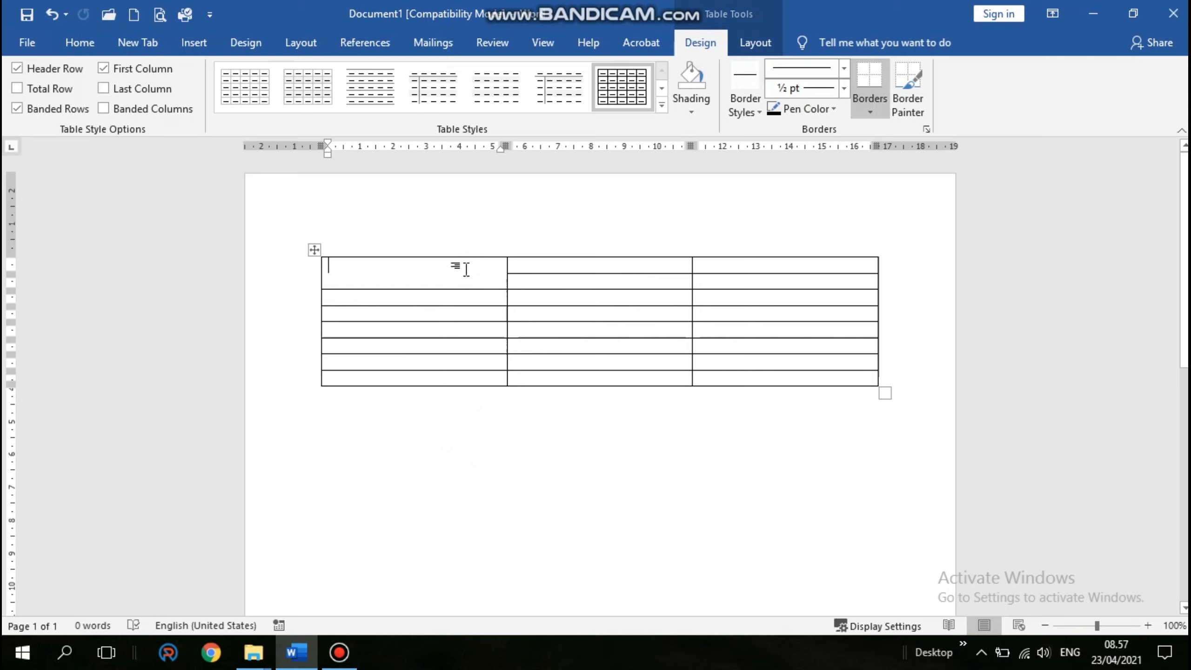
type("Bera")
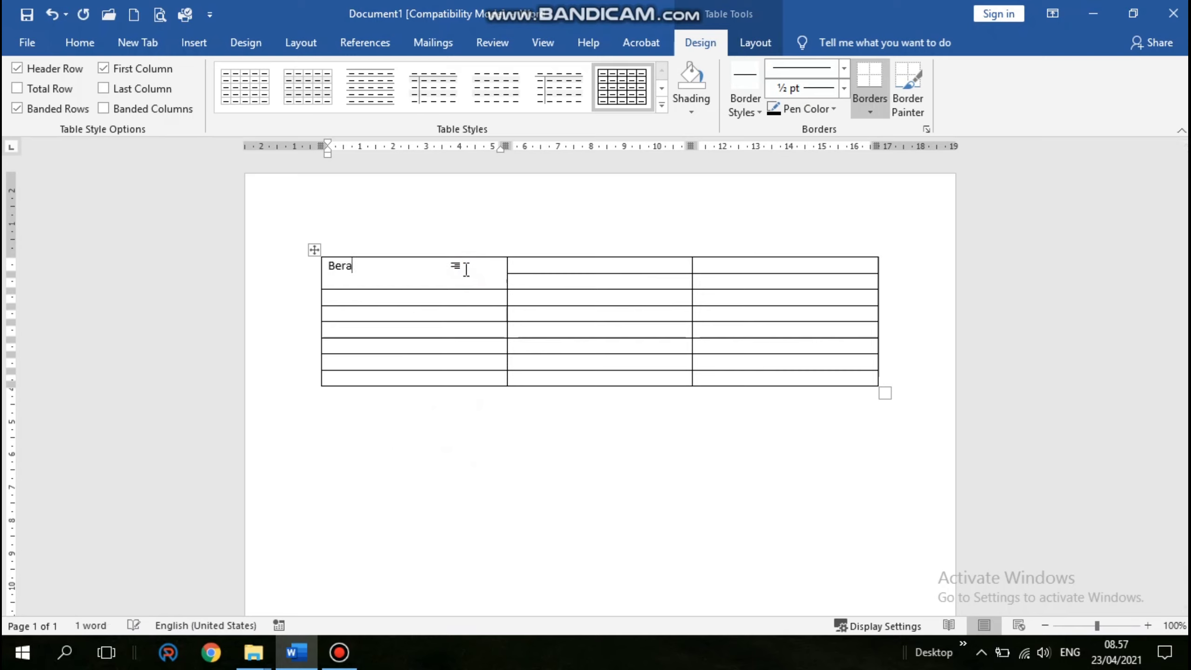
type("t Badan (Kg)")
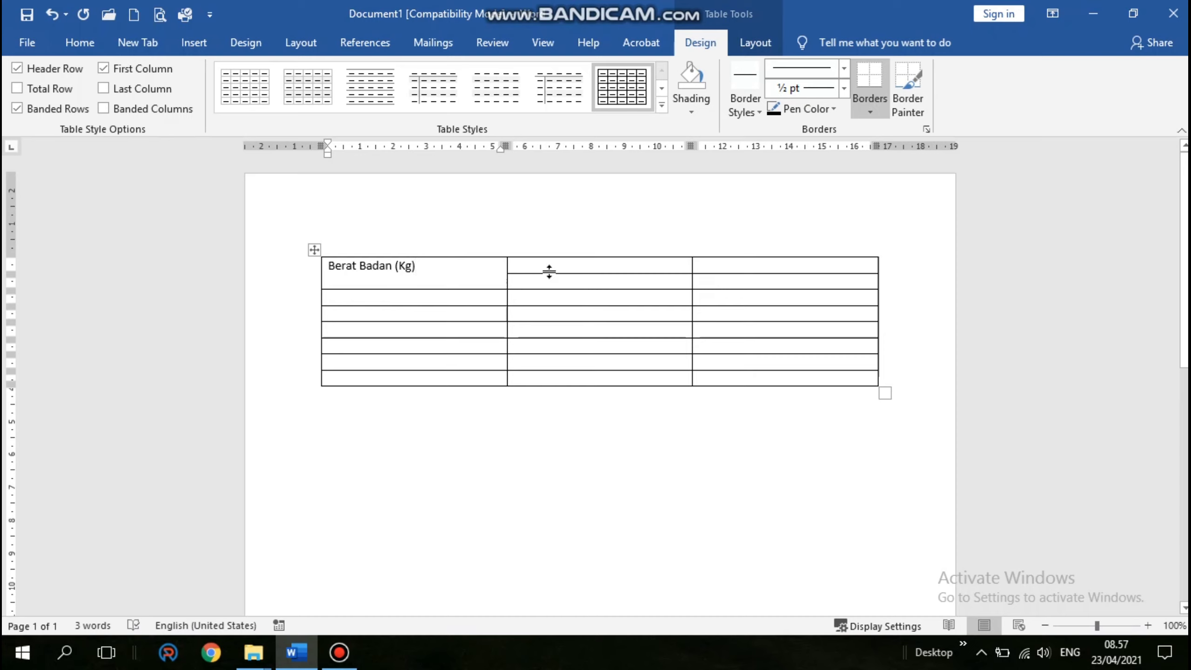
Merge the second and third cells of the first row and enter the heading "Jumlah Murid" in the merged cell.
left_click(594, 253)
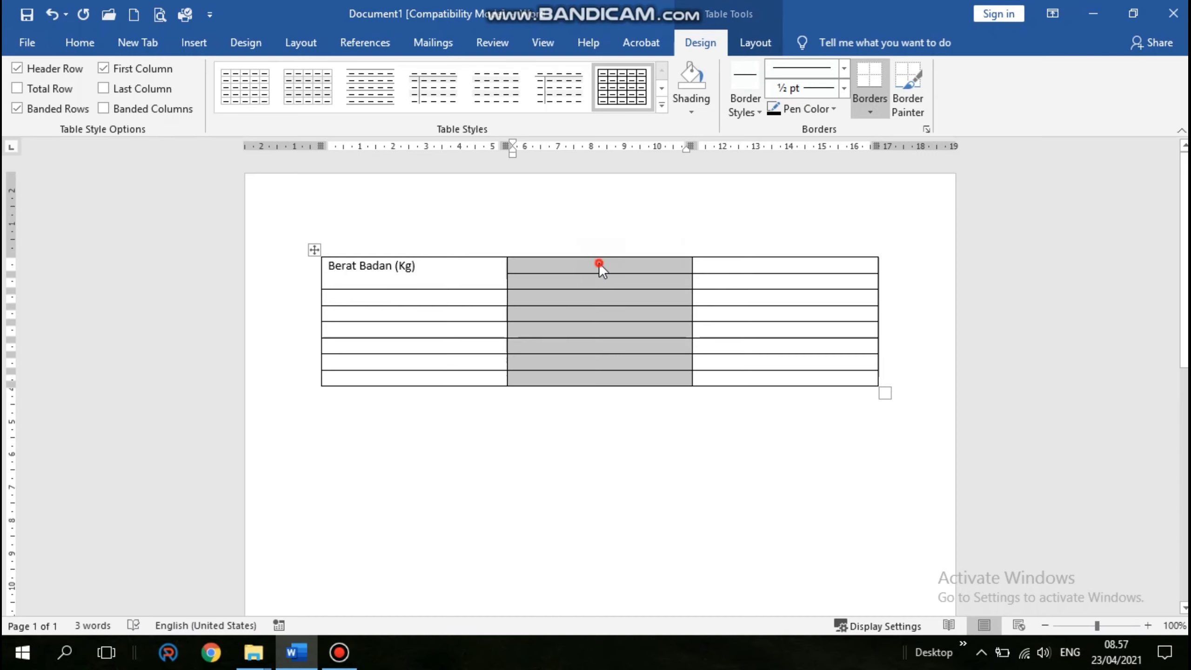
left_click_drag(599, 263, 731, 267)
right_click(730, 269)
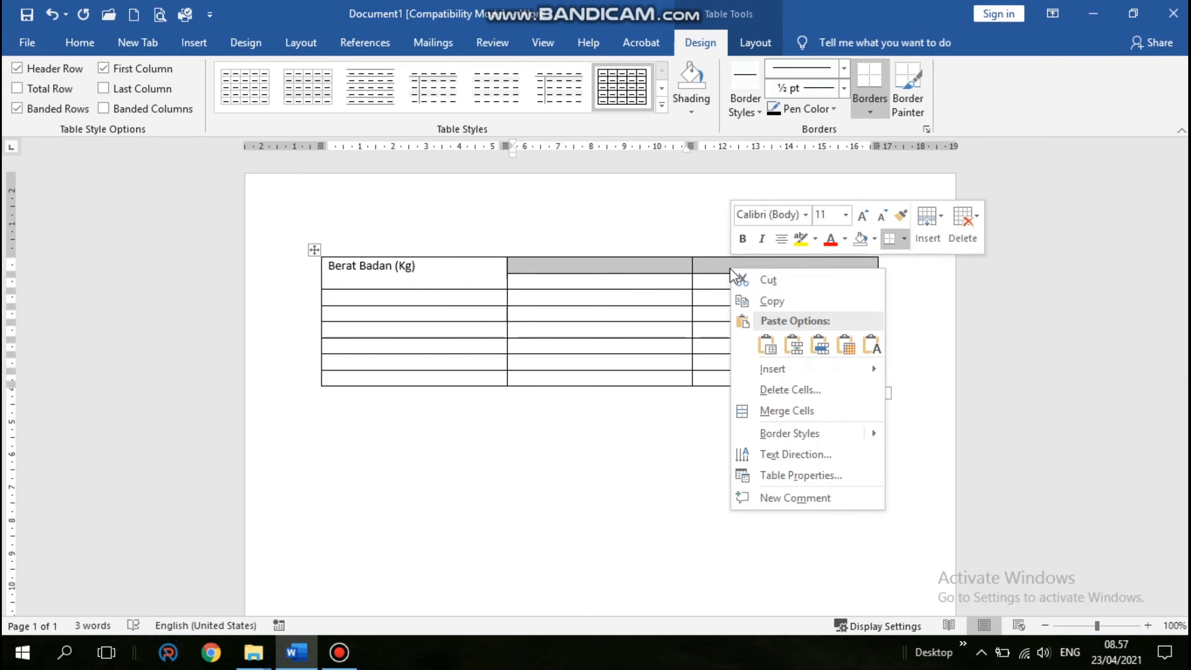
left_click(767, 412)
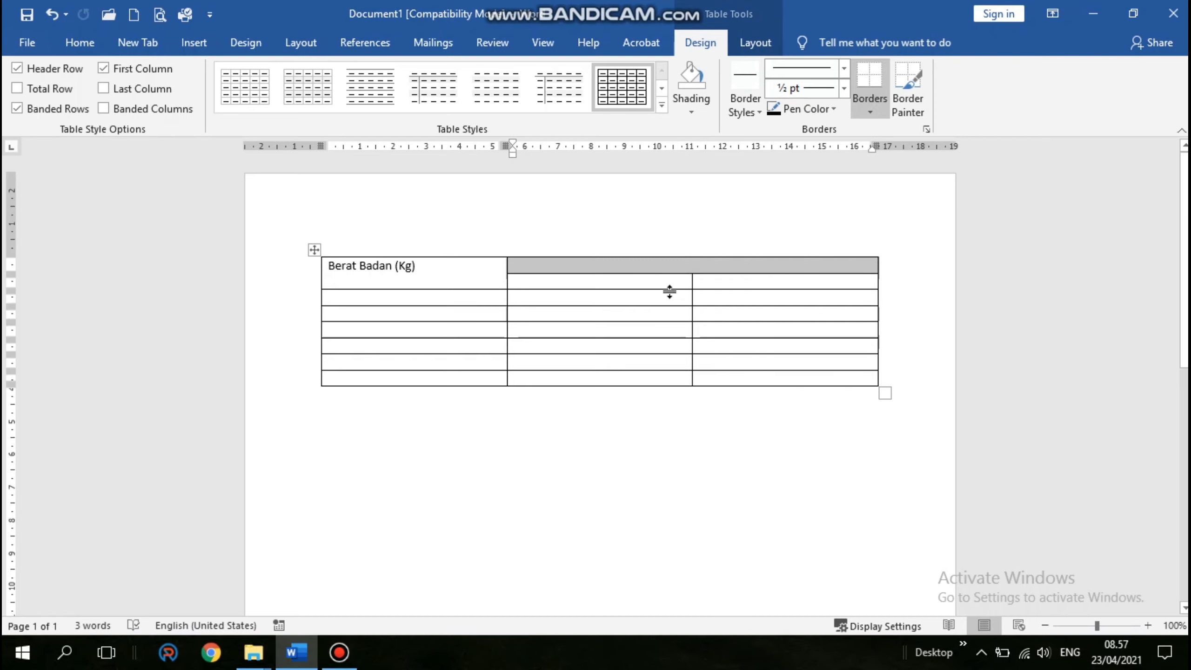
left_click(659, 266)
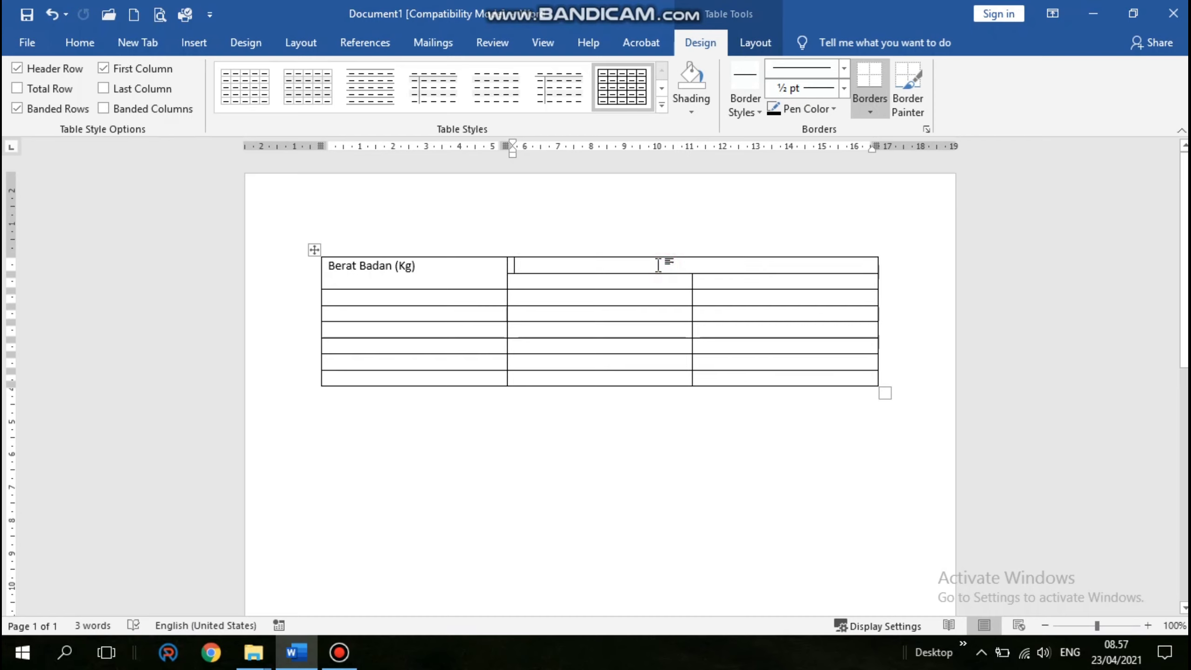
type("Jumlah Murid")
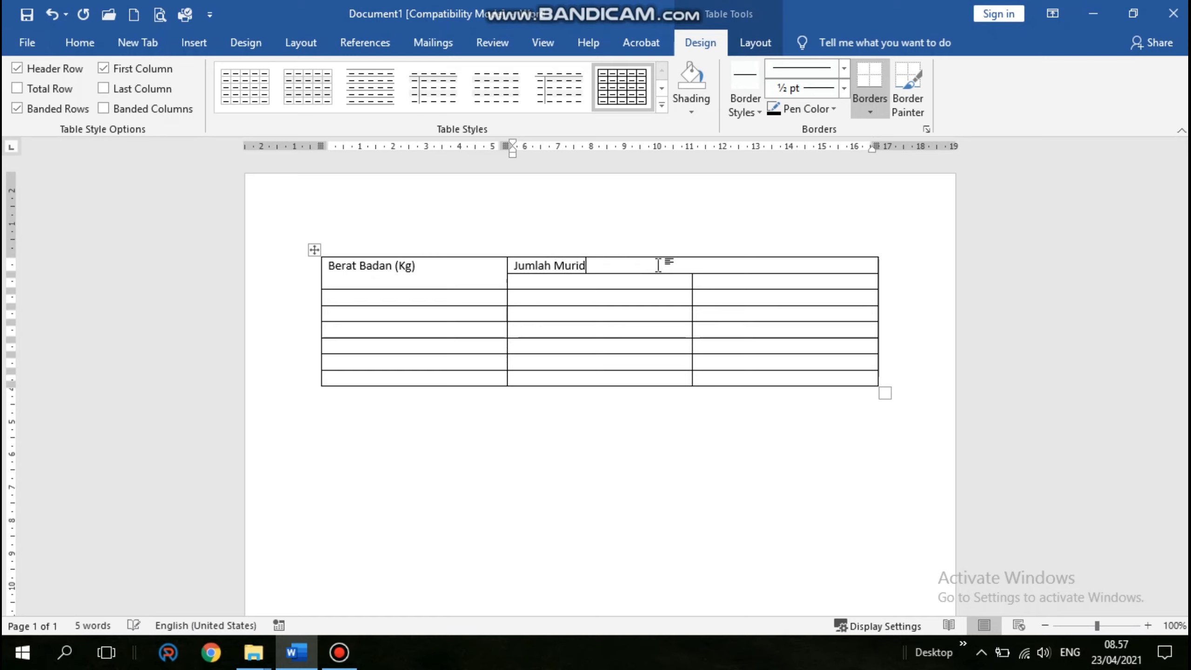
Enter the subheadings "Kelas 5" and "Kelas 6" in the two cells below "Jumlah Murid".
left_click(621, 287)
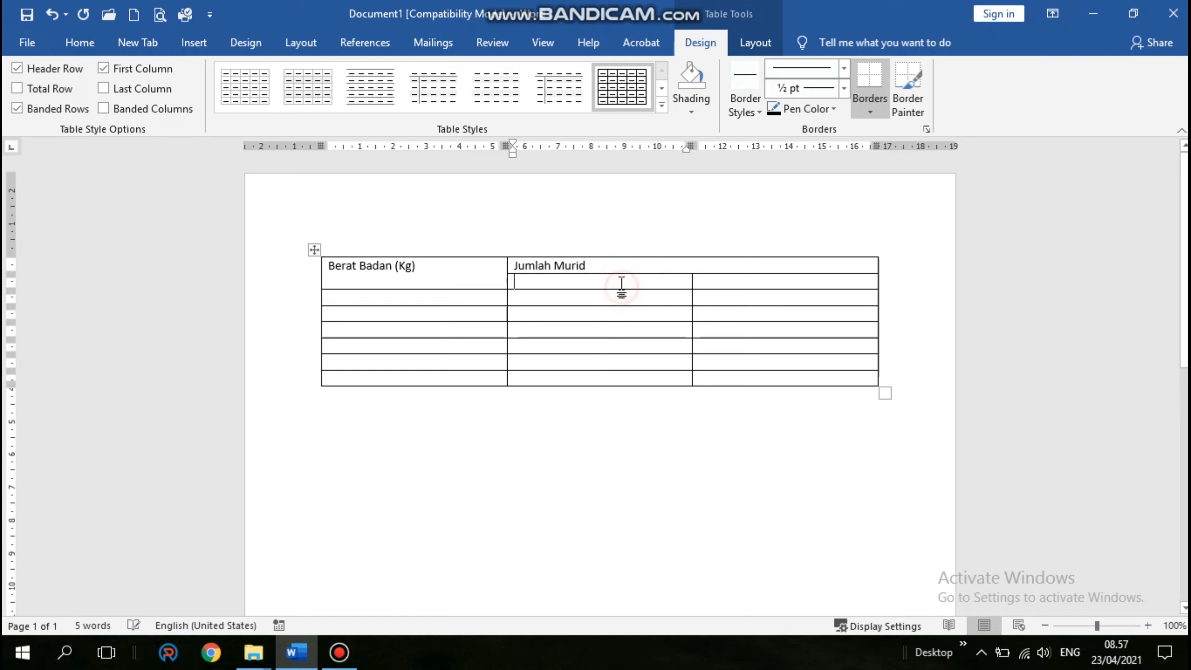
type("K")
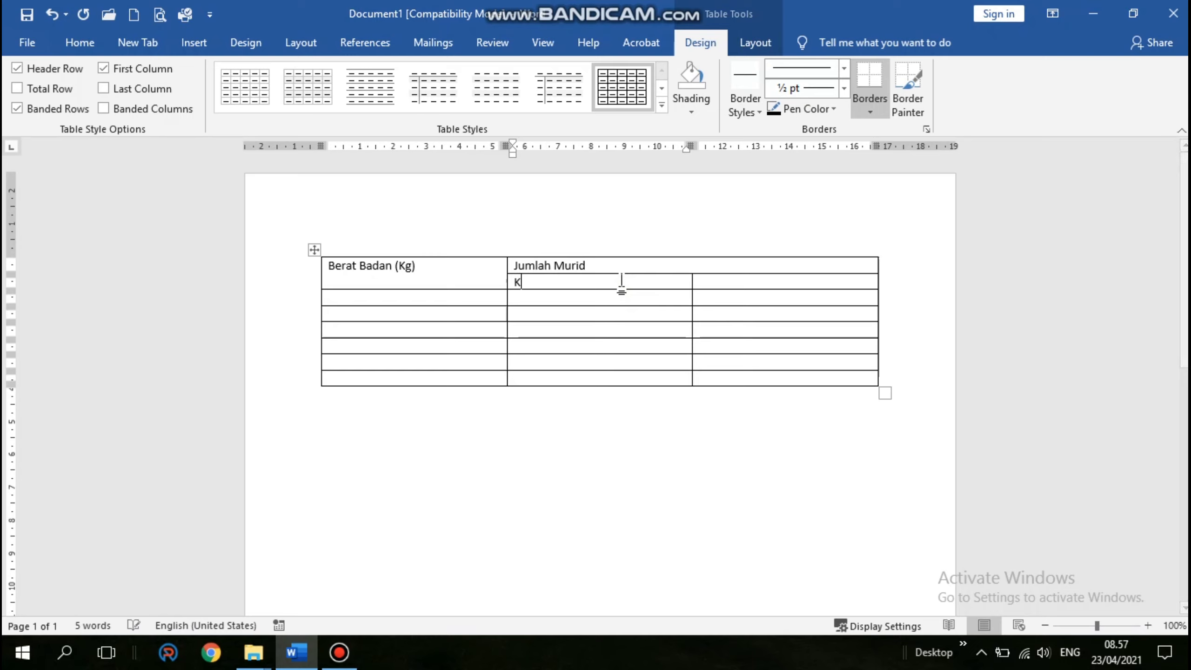
type("elas %")
key("BackSpace")
type("5")
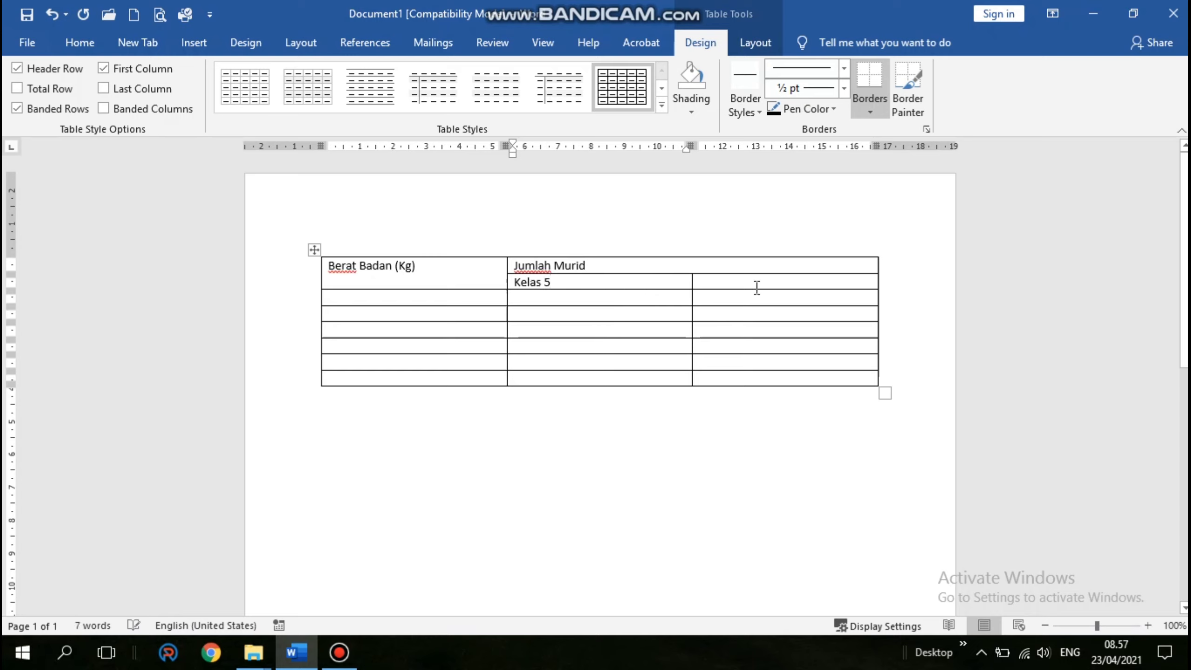
left_click(761, 289)
left_click(760, 284)
type("Kelas 6")
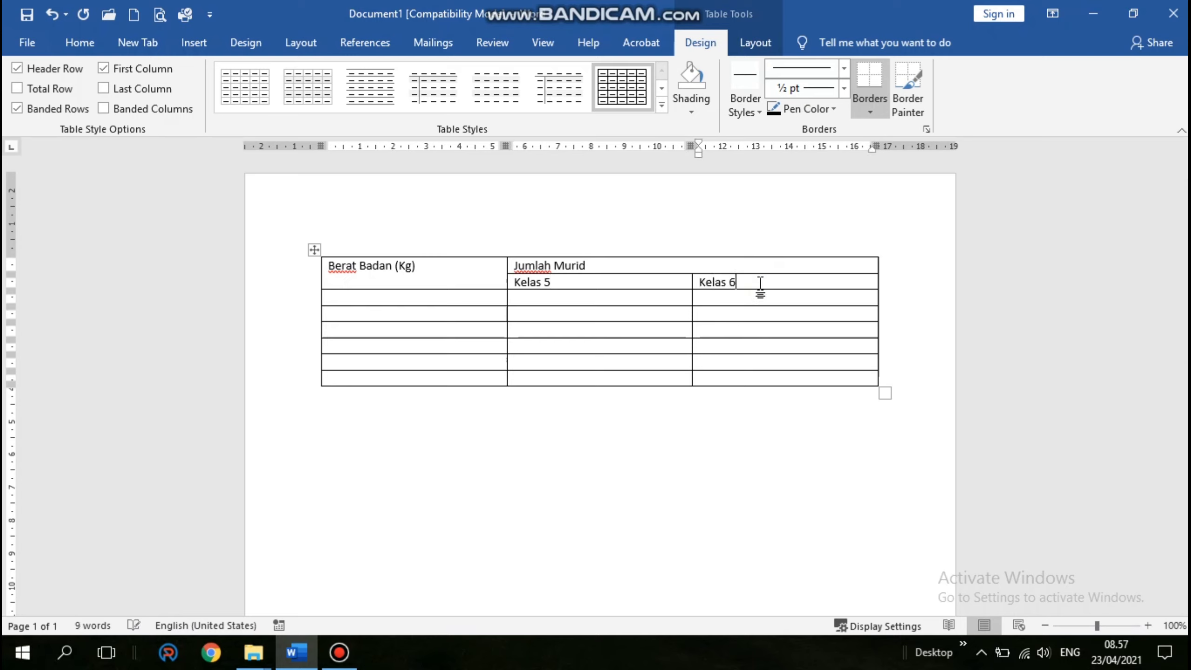
Center the text of all the table's heading and subheading cells both horizontally and vertically.
mouse_move(678, 261)
left_mouse_down()
mouse_move(721, 287)
mouse_move(633, 282)
left_mouse_up()
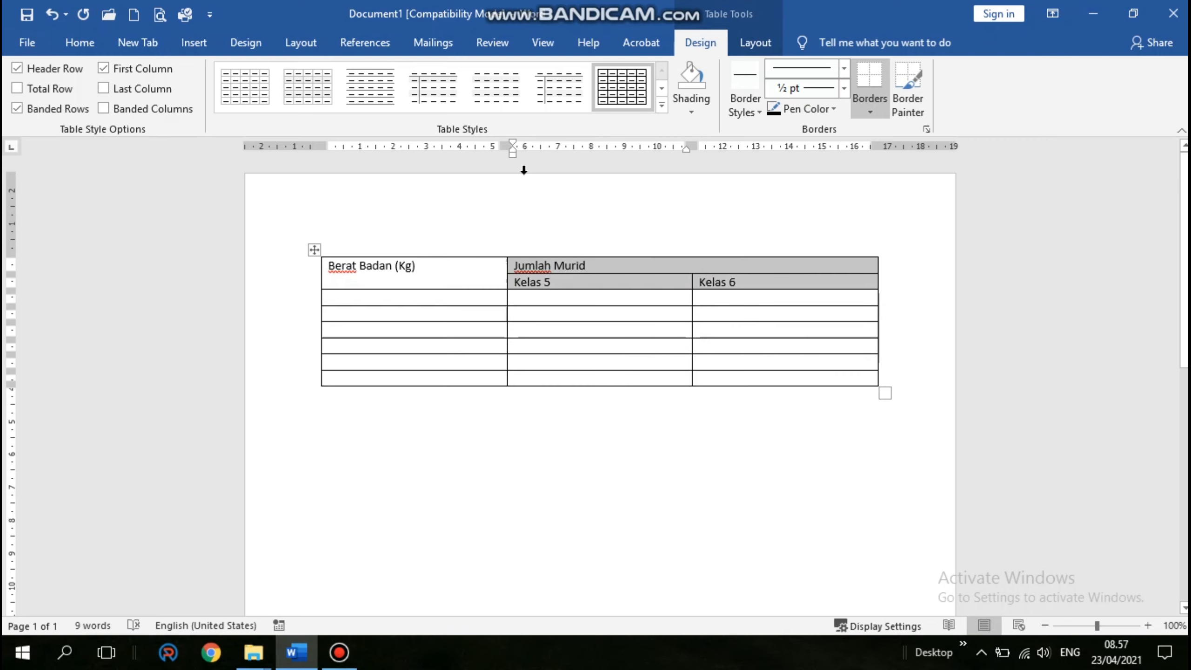
right_click(617, 280)
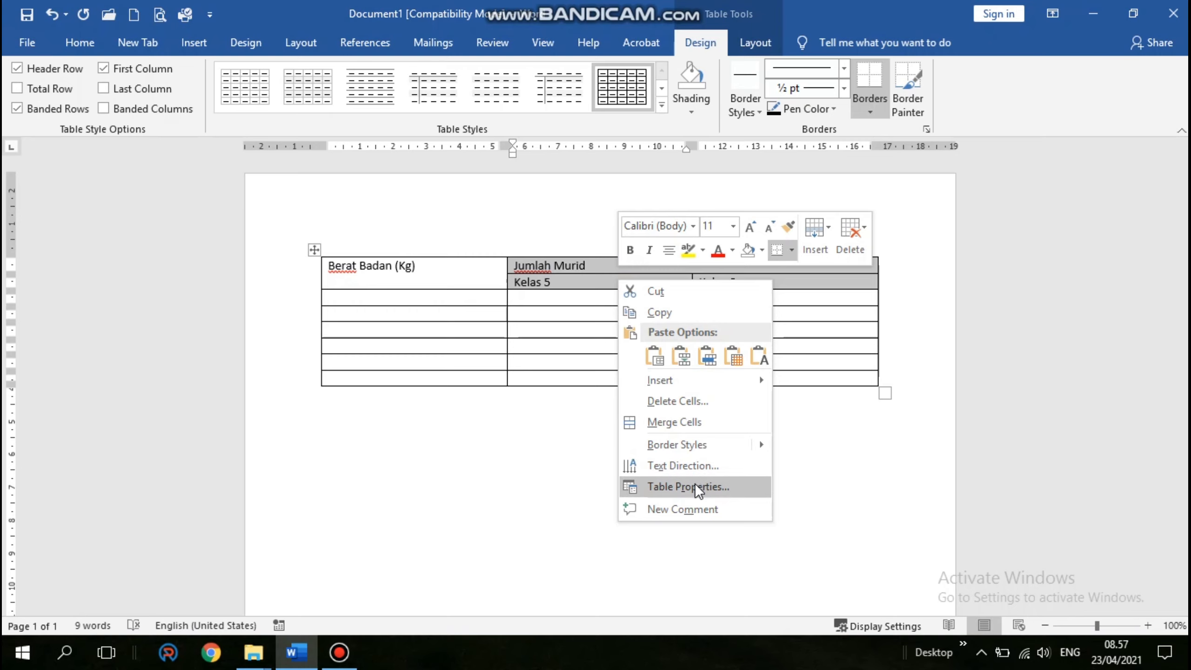
mouse_move(682, 381)
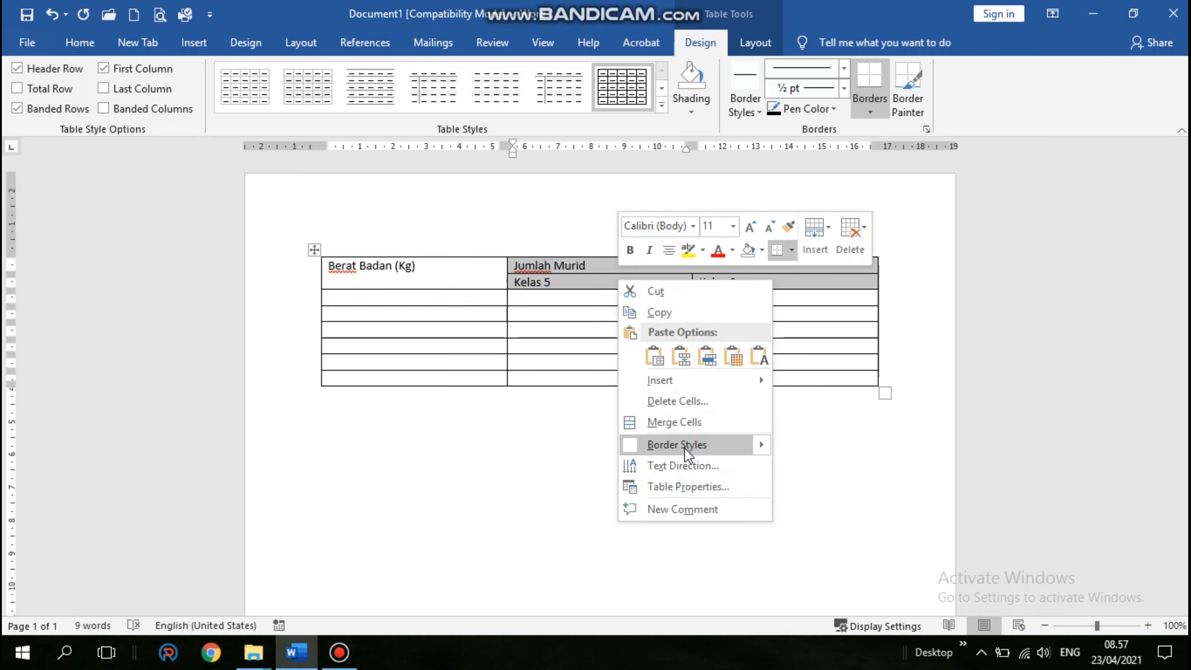
left_click(750, 41)
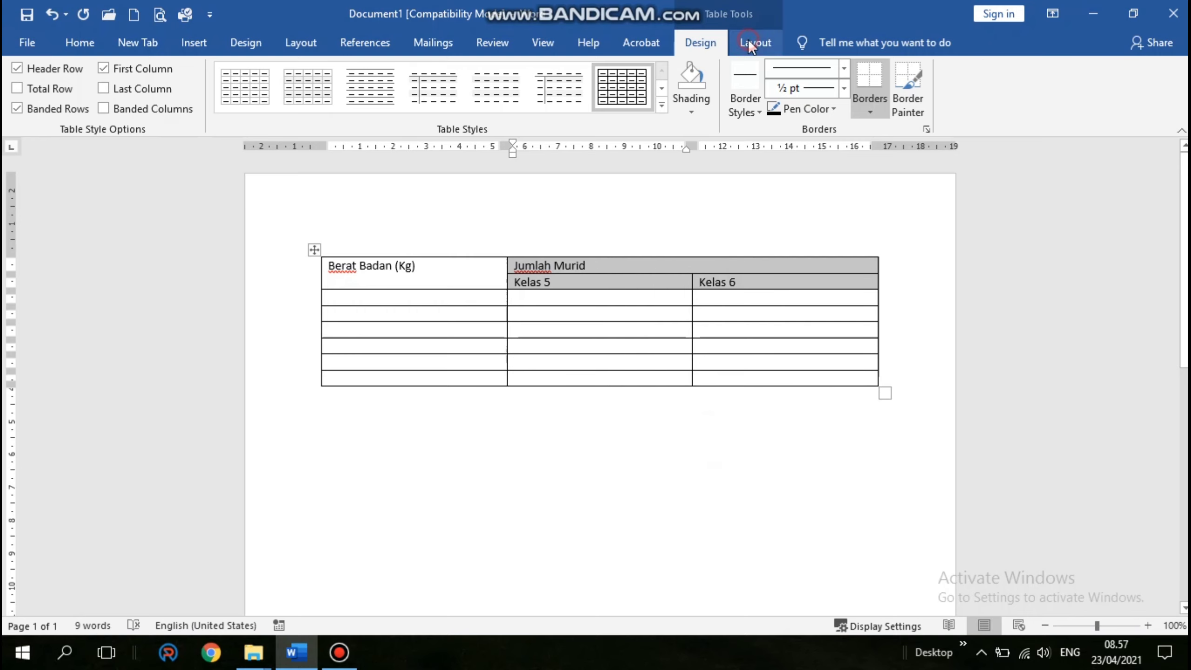
left_click(751, 42)
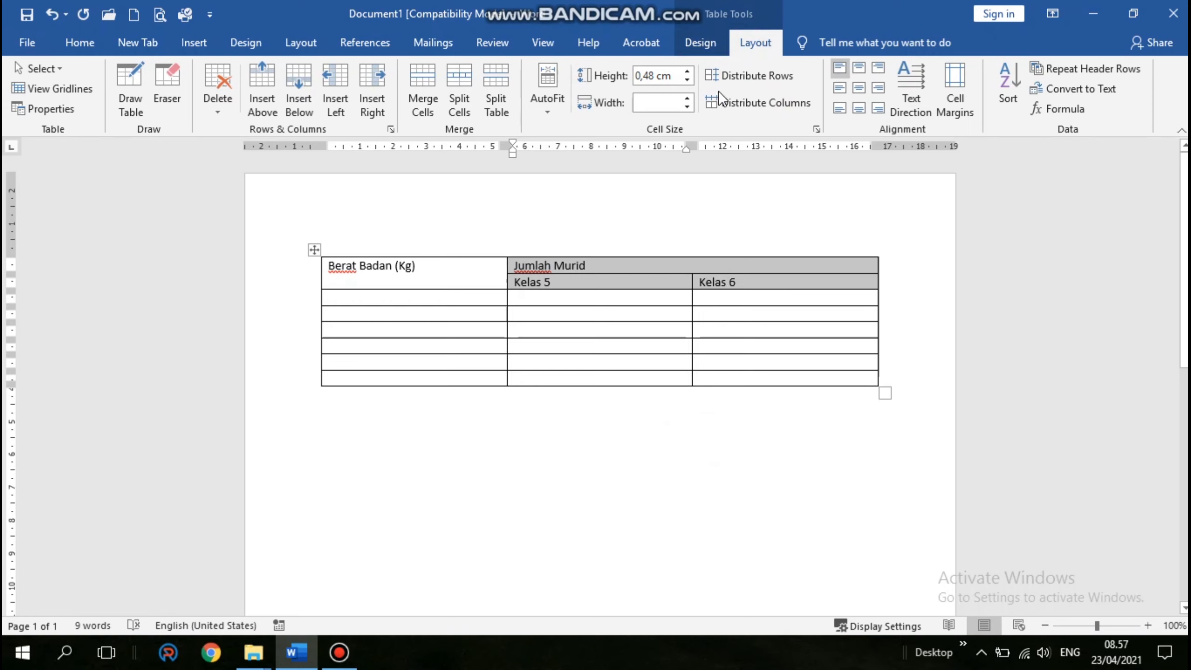
left_click(858, 89)
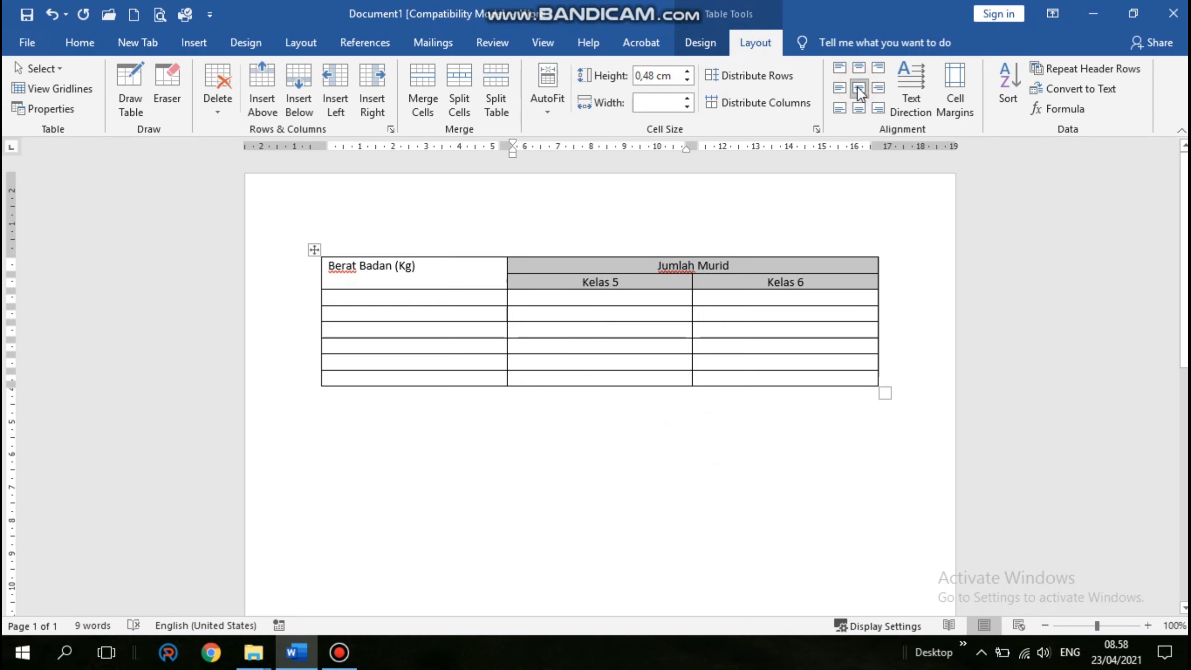
left_click_drag(427, 269, 323, 268)
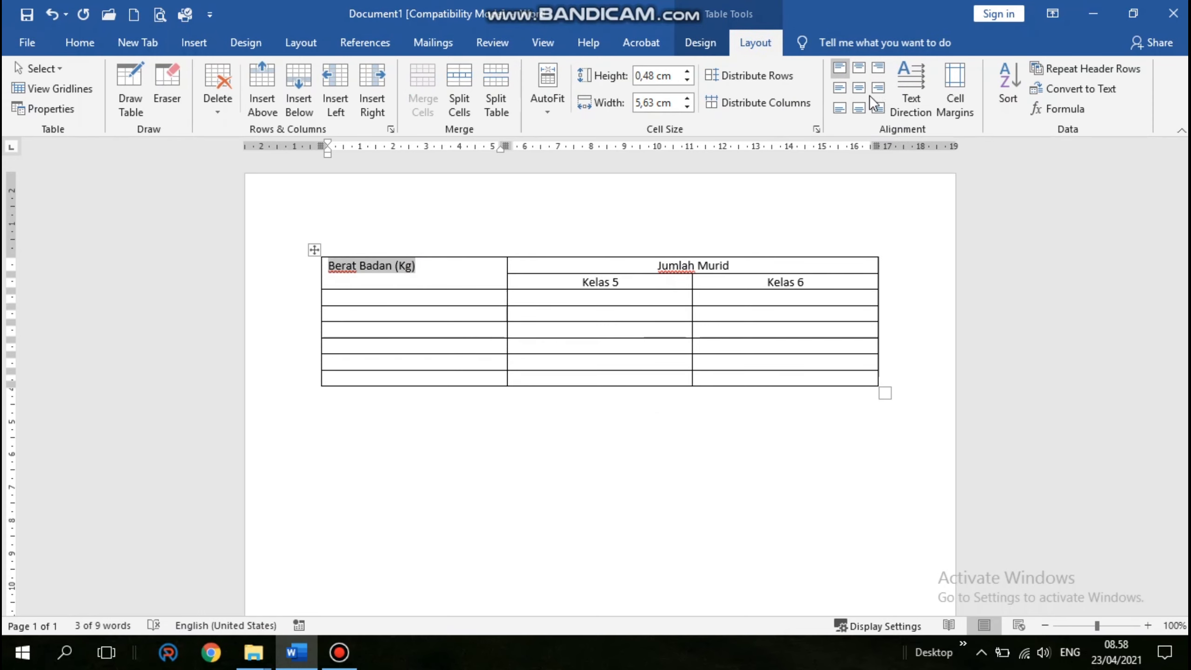
left_click(859, 86)
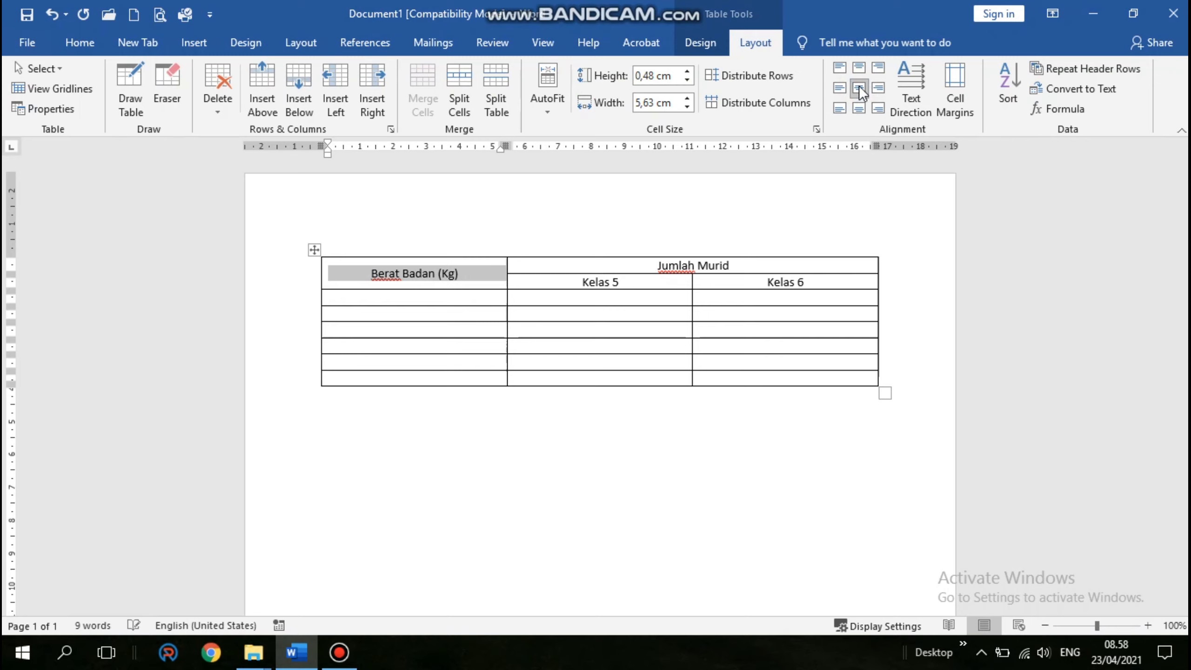
left_click(715, 297)
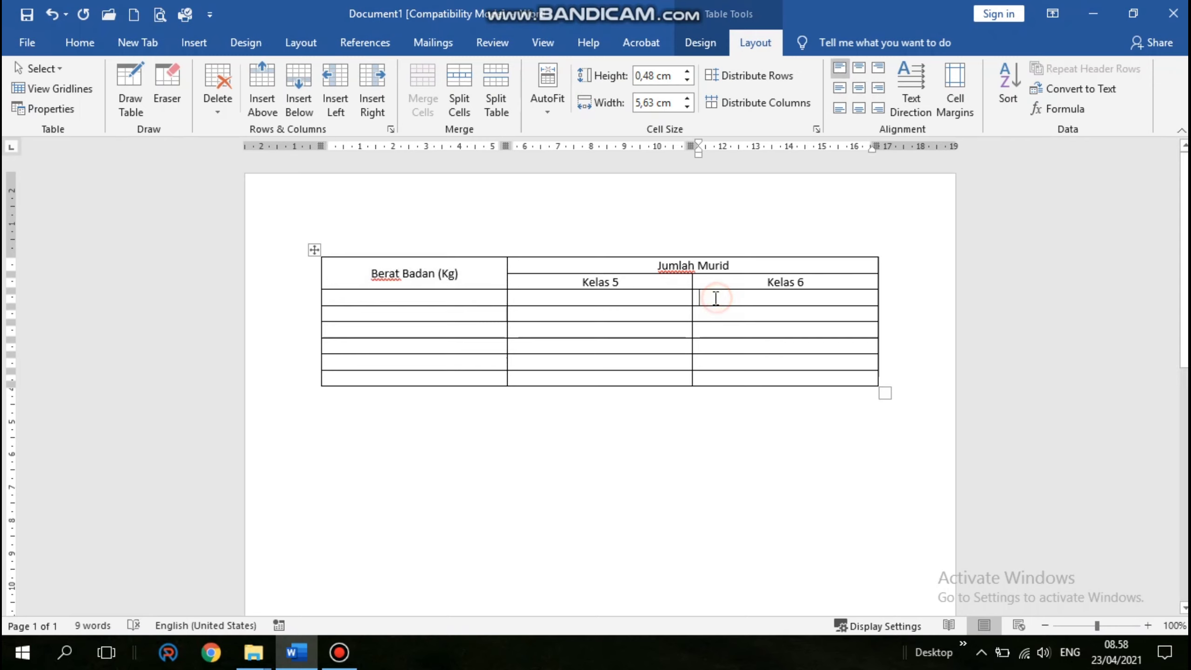
Enter 40 in the first cell below the "Berat Badan (Kg)" heading.
left_click(431, 297)
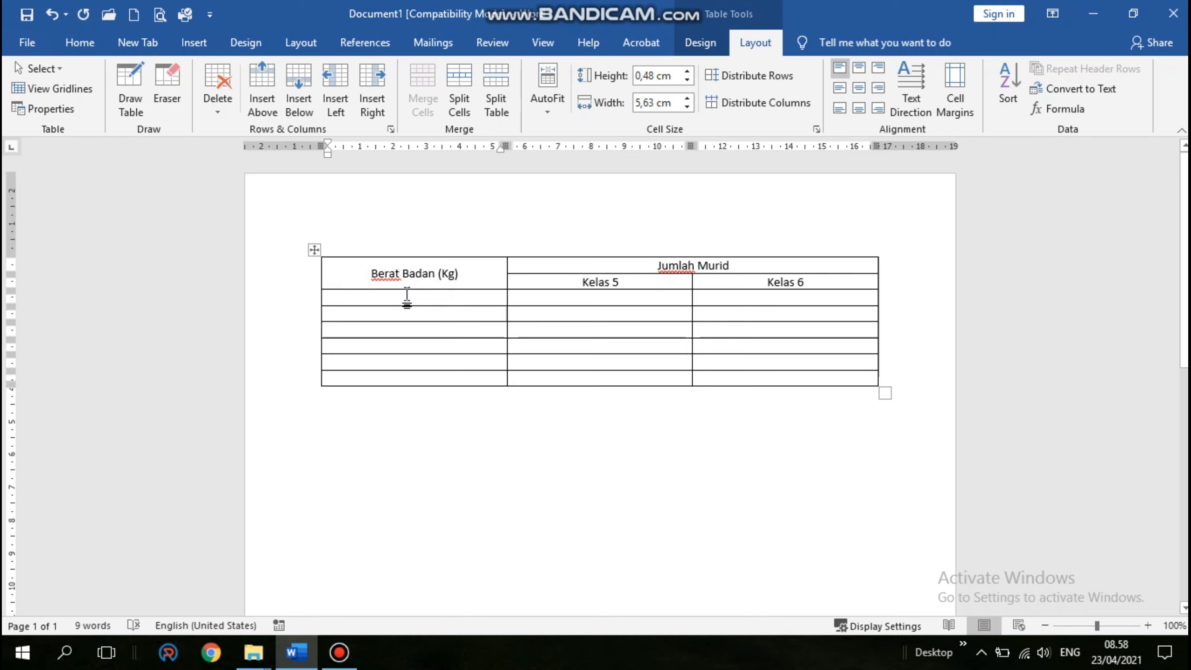
type("40")
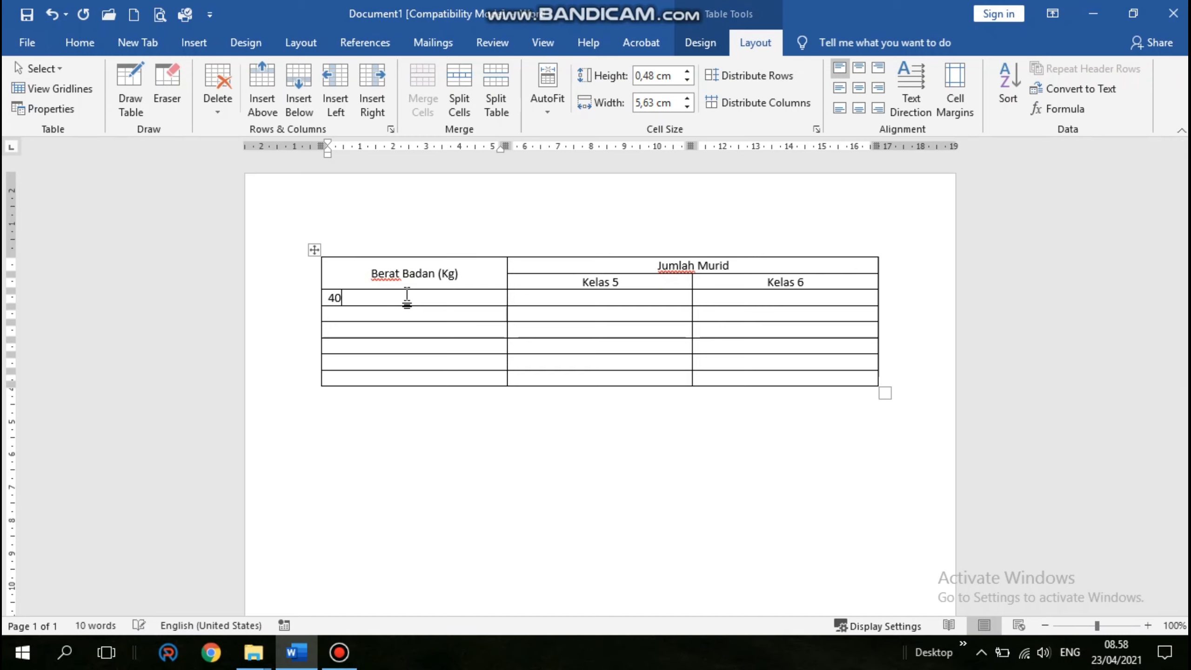
key("Down")
type("5")
key("Down")
type("45")
left_click_drag(328, 322, 328, 323)
key("BackSpace")
key("BackSpace")
left_click(362, 313)
key("BackSpace")
key("BackSpace")
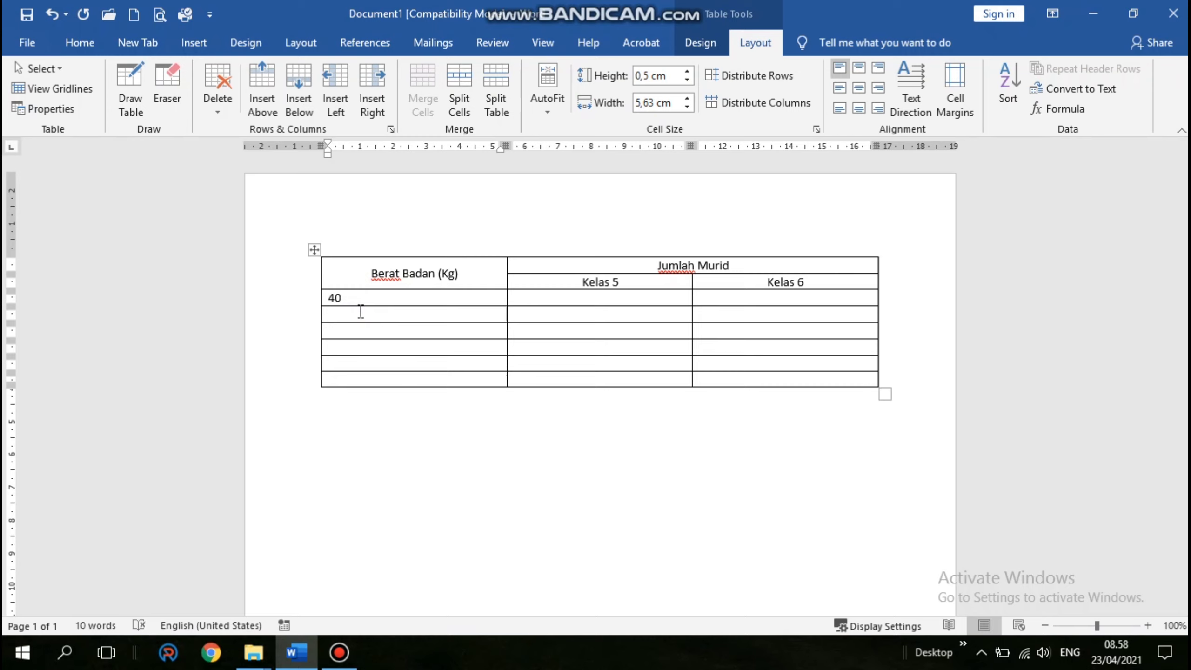
Fill the remaining cells of the "Berat Badan (Kg)" column with 41, 42, 43, 44 and 45, one per row.
type("41")
left_click(359, 299)
left_click(358, 329)
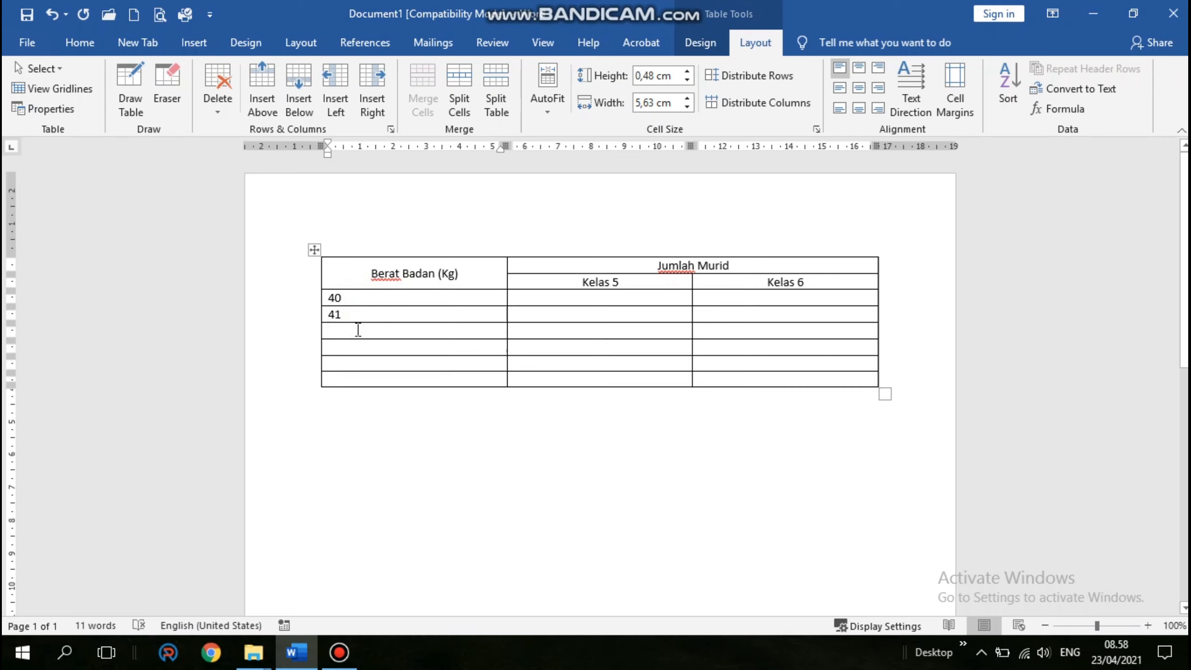
type("4244")
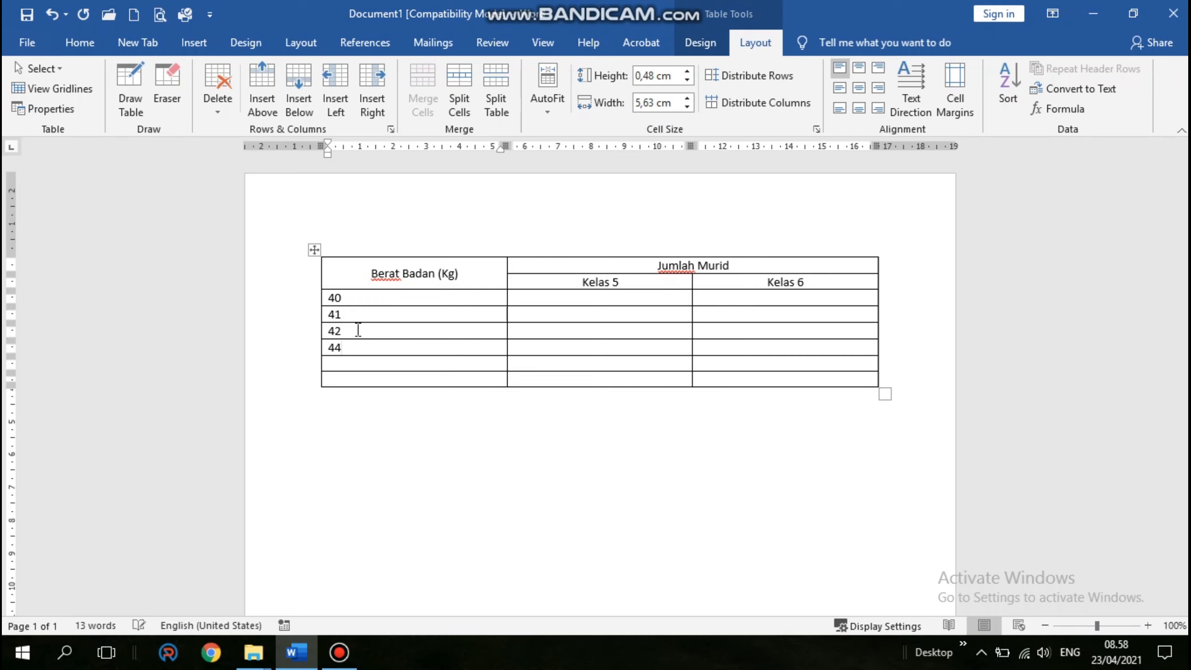
key("BackSpace")
type("3")
key("Down")
type("44")
type("45")
Center the values 40 to 45 in the "Berat Badan (Kg)" column both horizontally and vertically.
left_click(348, 300)
left_click_drag(347, 299, 375, 380)
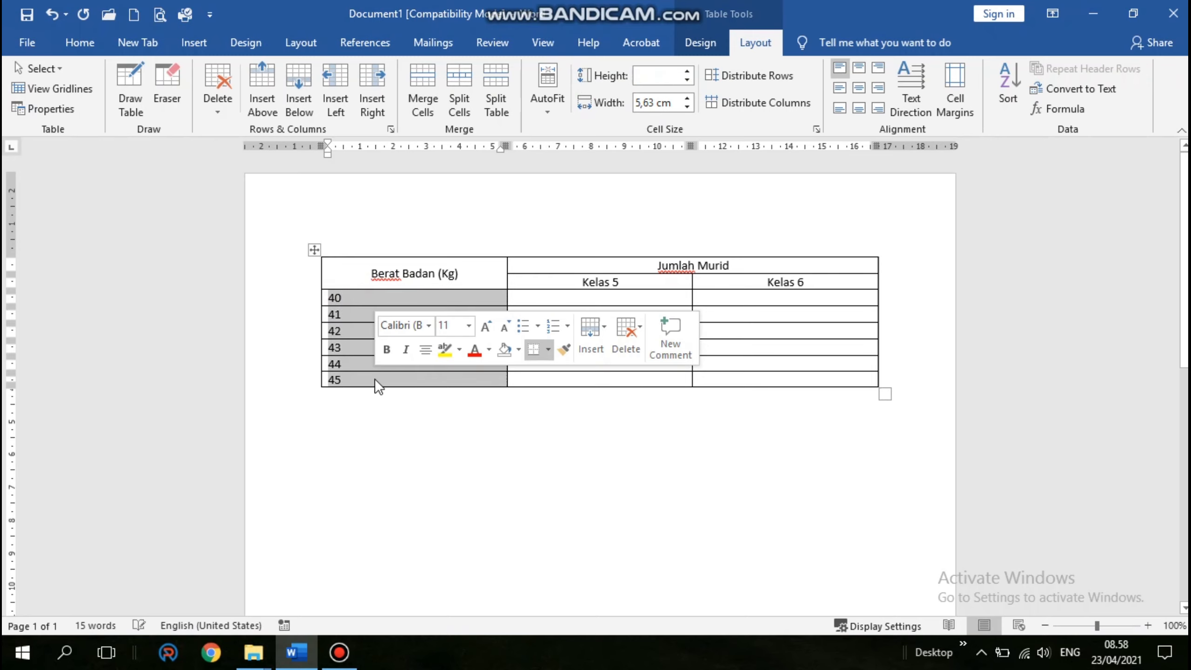
left_click(567, 138)
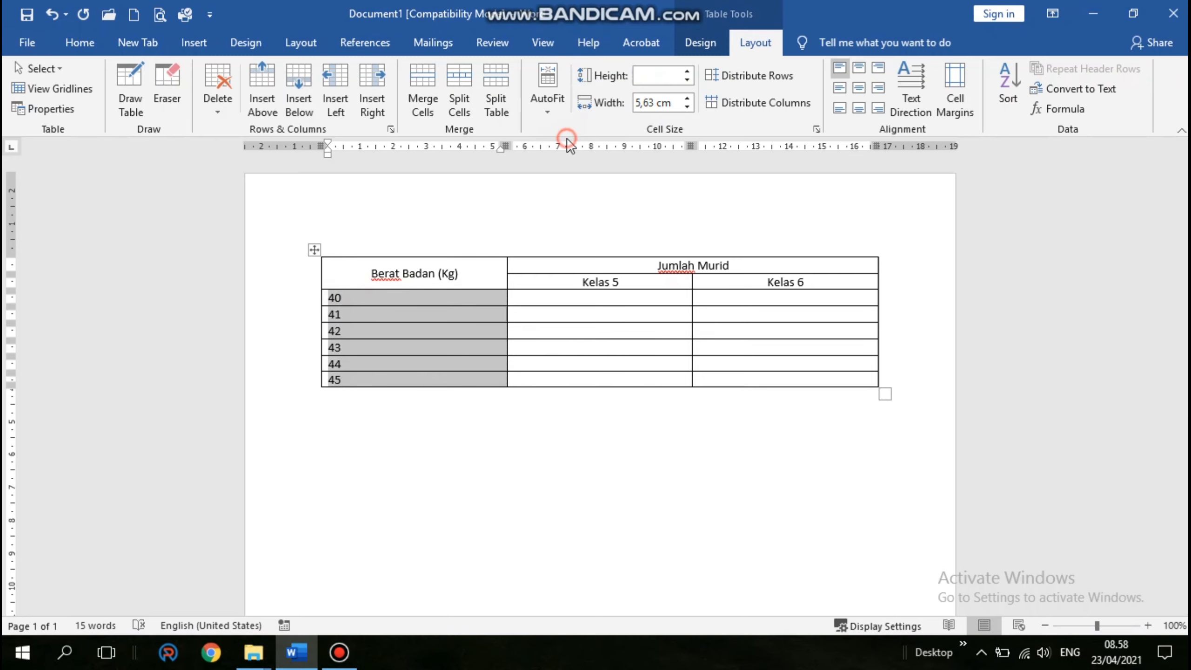
left_click(861, 86)
Fill the "Kelas 5" column with 3, 4, 5, 6, 7 and 1, one value per row.
left_click(592, 297)
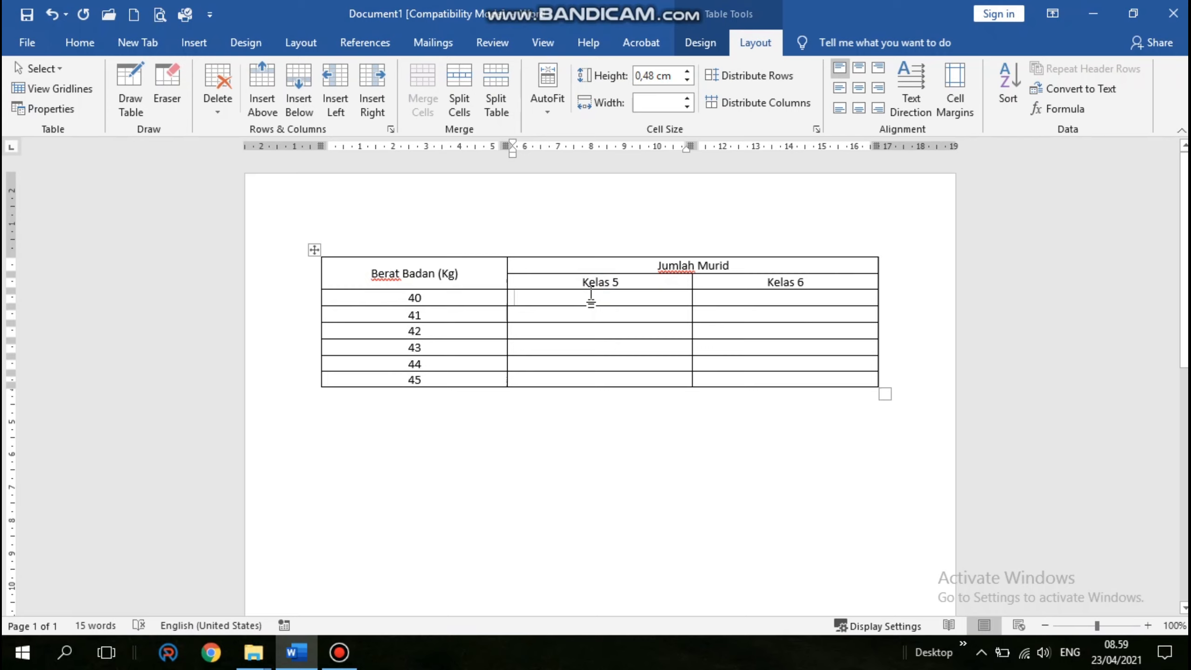
type("3")
key("Down")
type("4")
key("Down")
type("5")
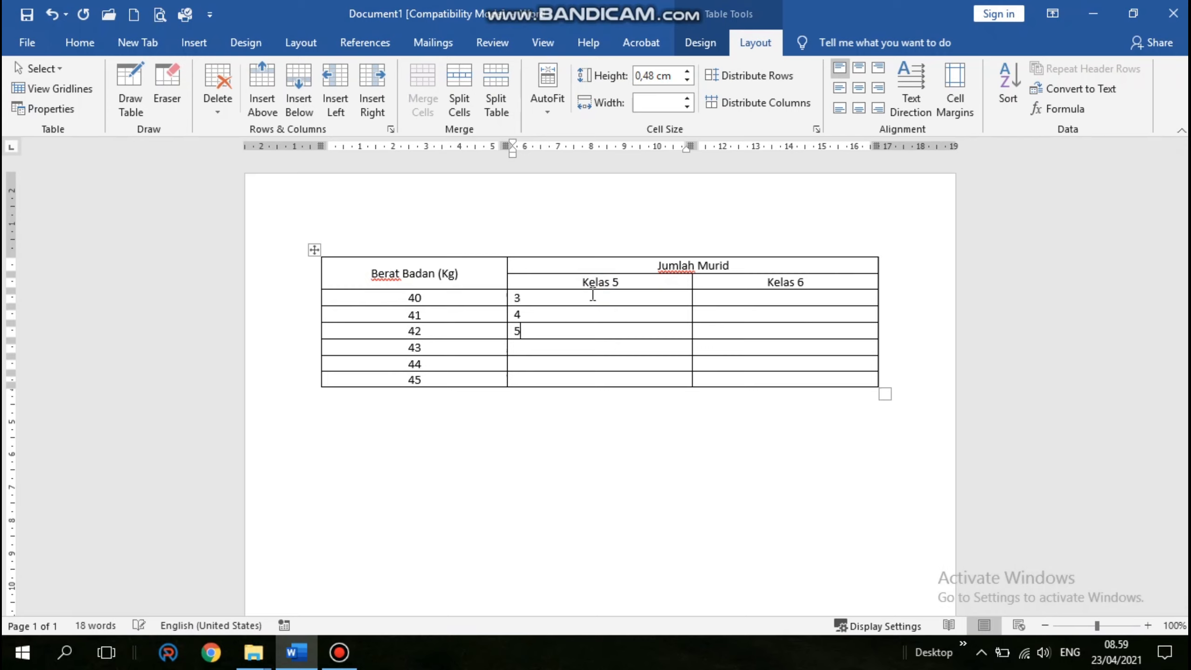
type("6")
key("Down")
type("7")
key("Down")
type("1")
Fill the "Kelas 6" column with 4, 5, 6, 2, 3 and 6, one value per row.
key("Right")
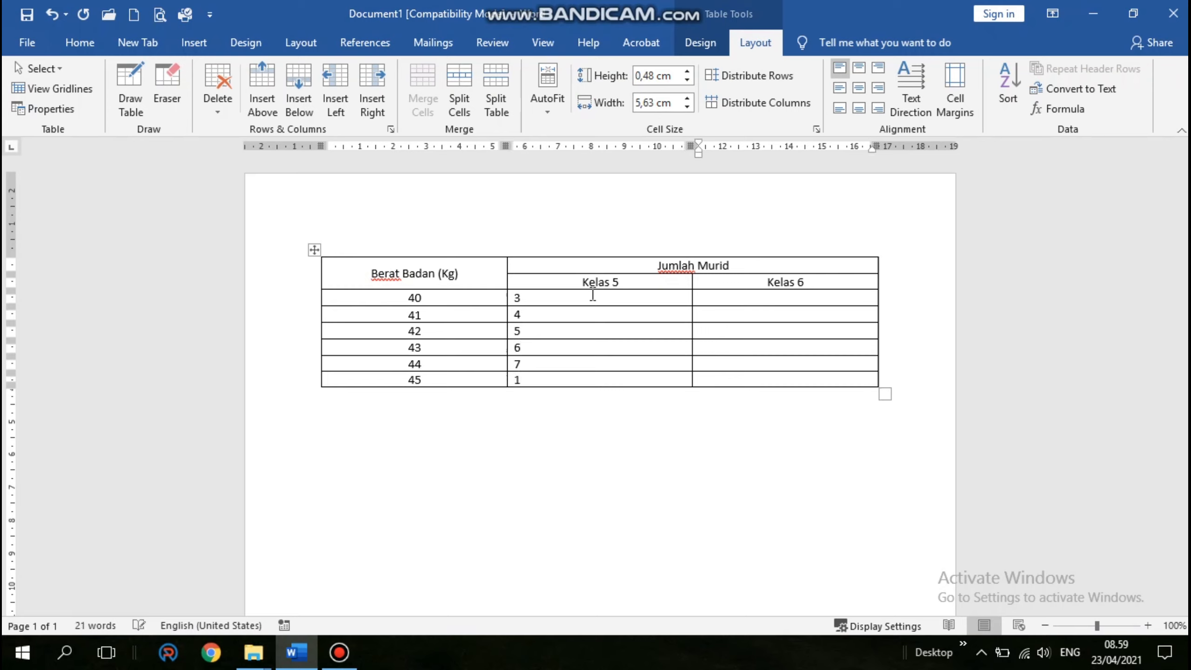
key("Up")
key("Up")
key("Up")
key("Up")
key("Up")
type("4")
key("Down")
type("5")
key("Down")
type("6")
key("Down")
type("2")
key("Down")
type("3")
key("Down")
type("6")
Center all the student counts under "Kelas 5" and "Kelas 6" both horizontally and vertically.
left_click(588, 296)
left_click_drag(588, 295, 743, 379)
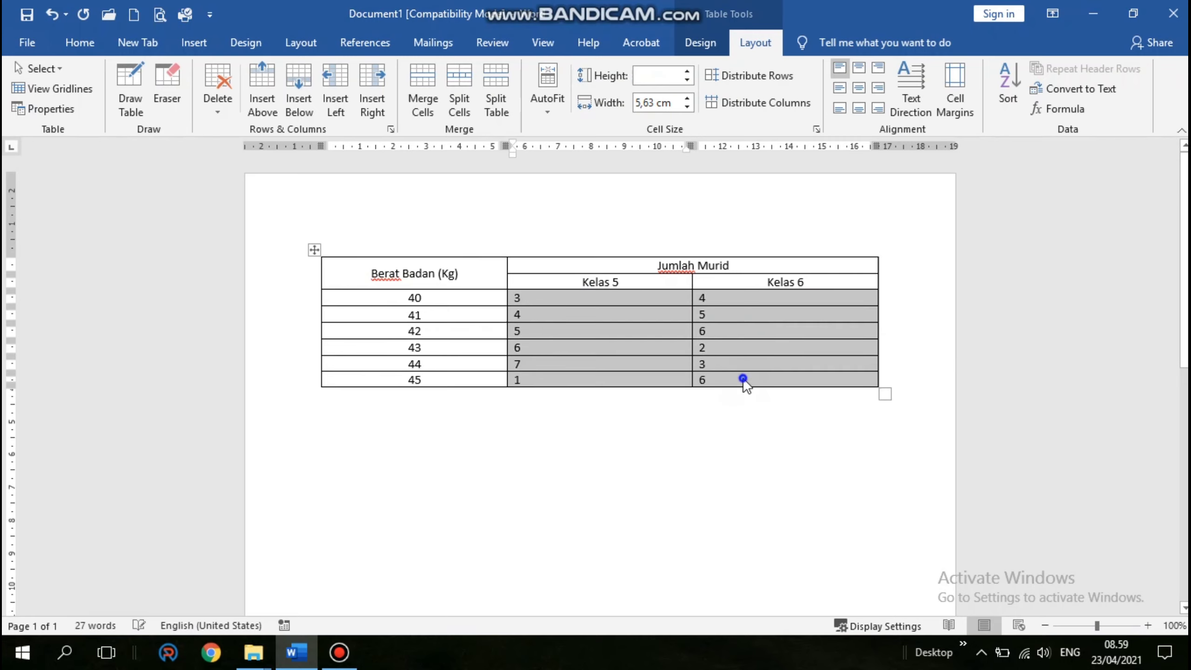
right_click(743, 379)
left_click(859, 88)
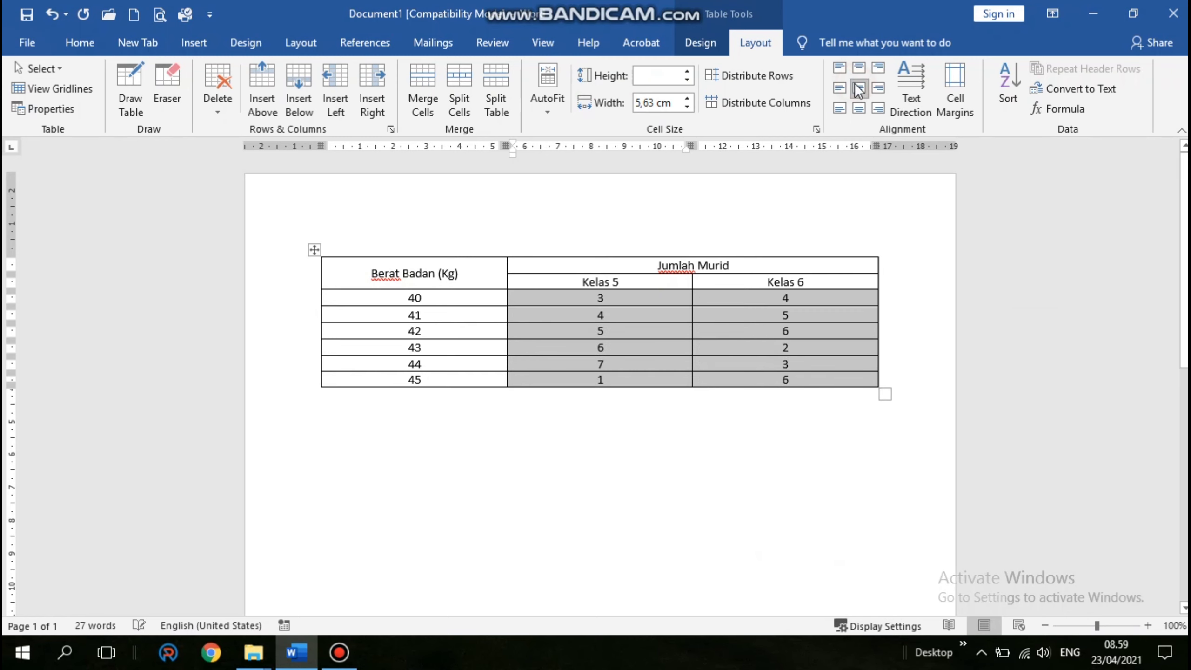
left_click(582, 443)
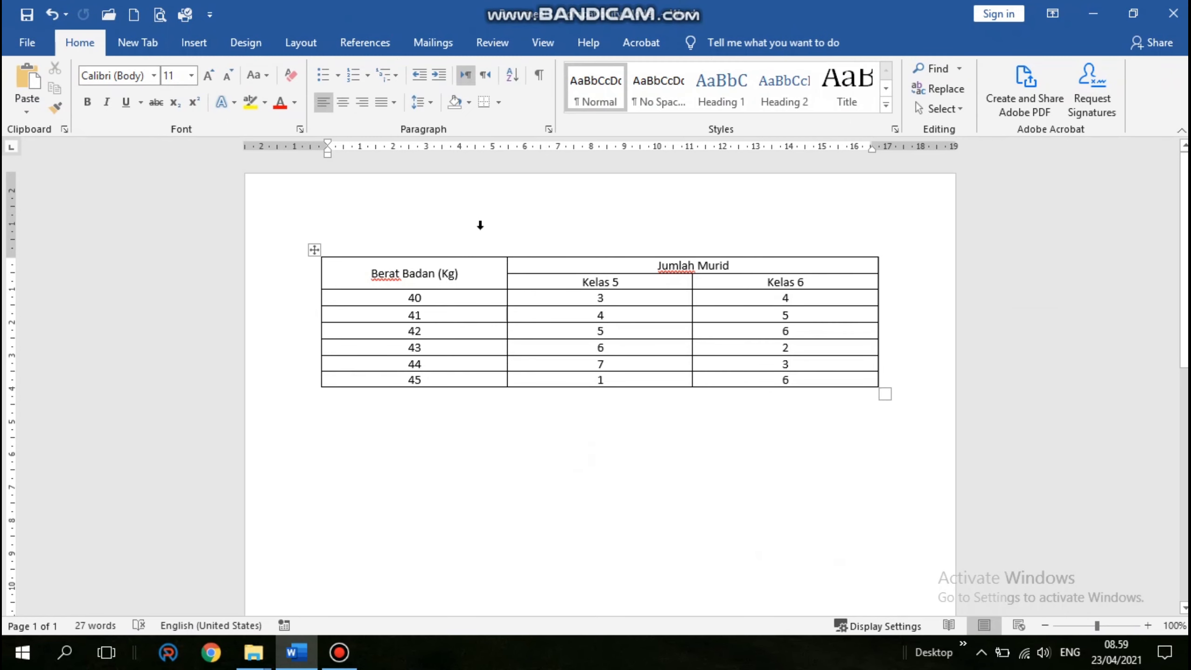
Make room above the table and add the centered title "DATA BERAT BADAN KELAS ATAS" there.
key("ctrl+z")
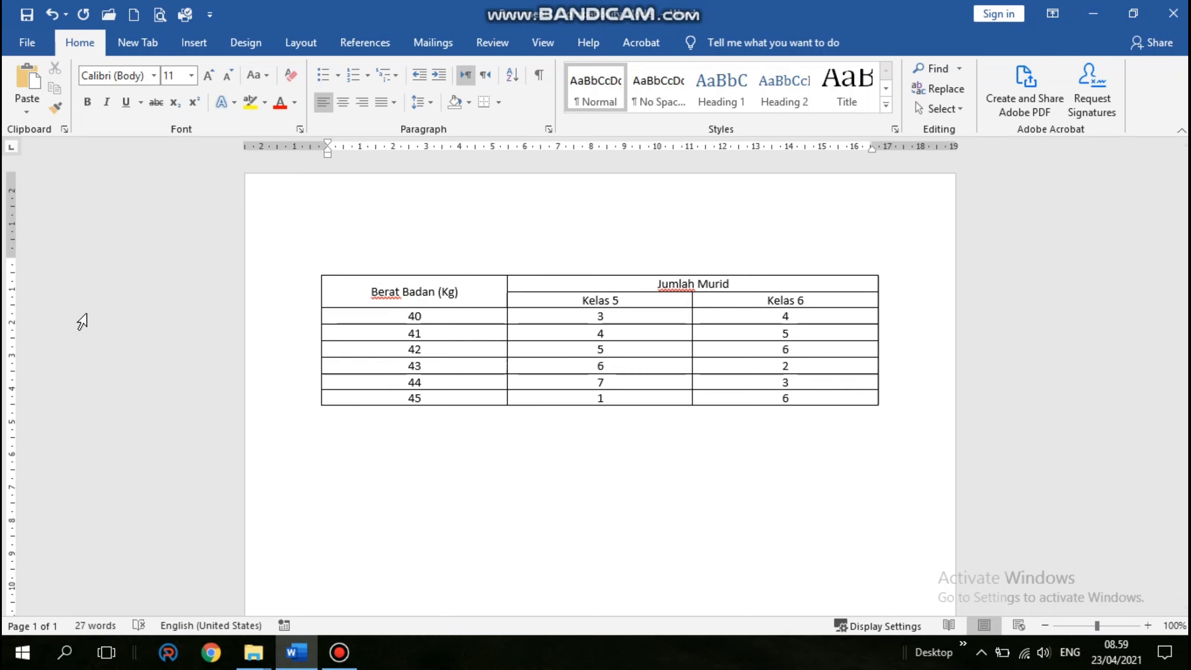
left_click_drag(13, 256, 12, 227)
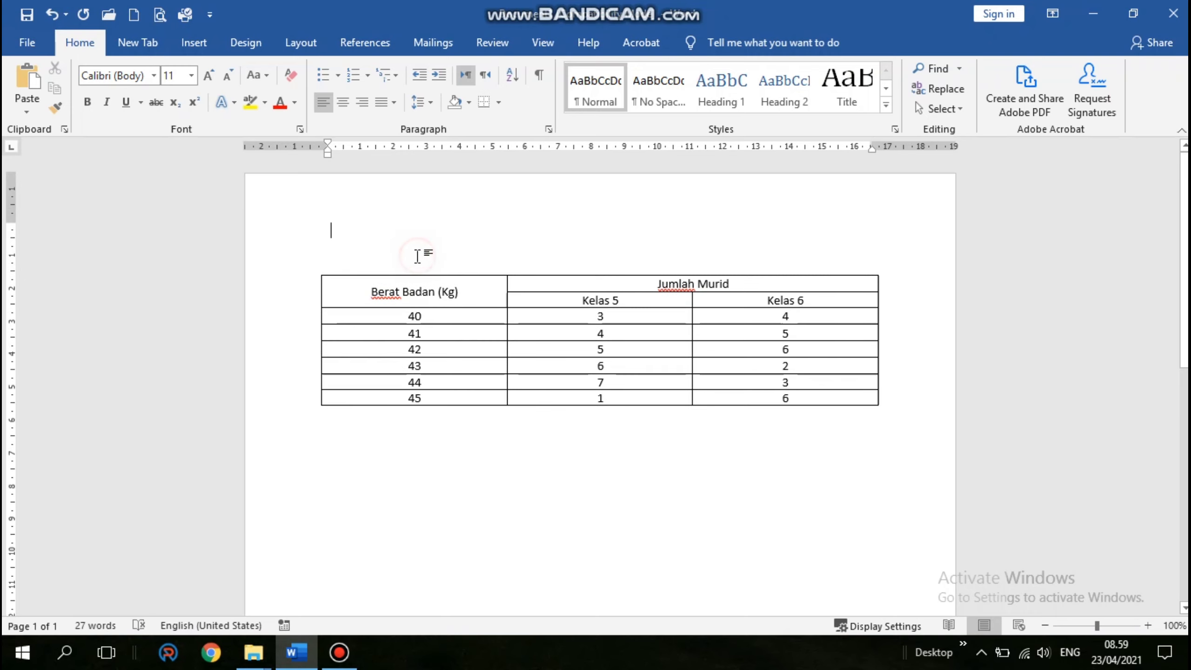
key("ctrl+e")
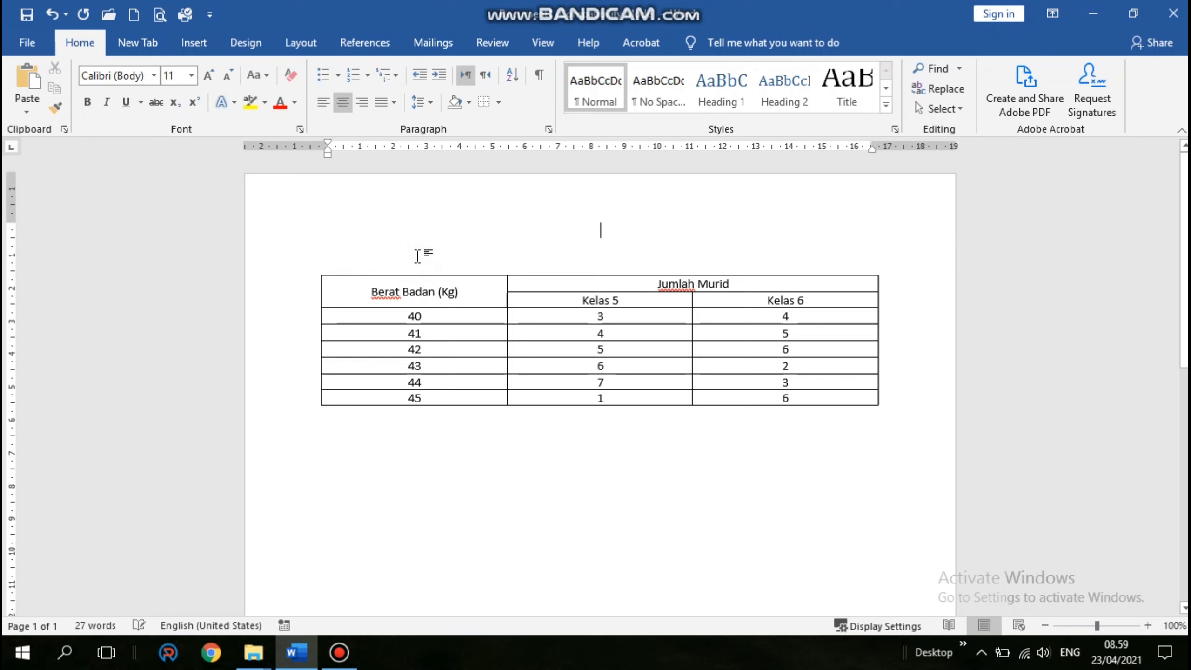
type("D")
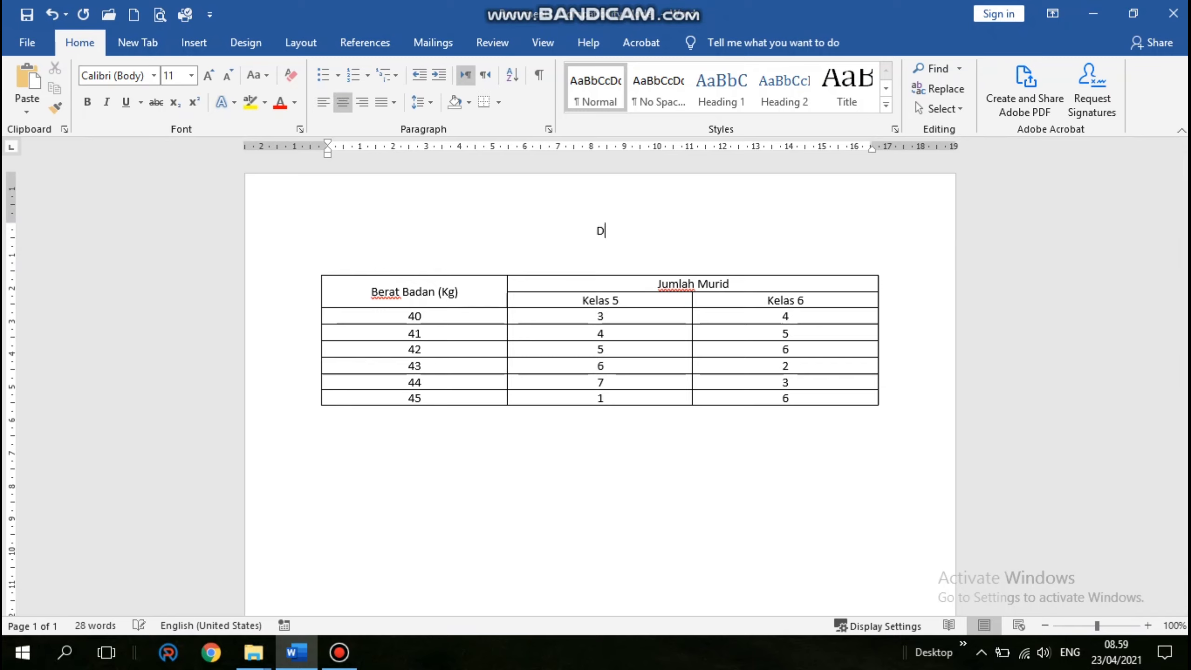
type("ATA BERAT BADAN")
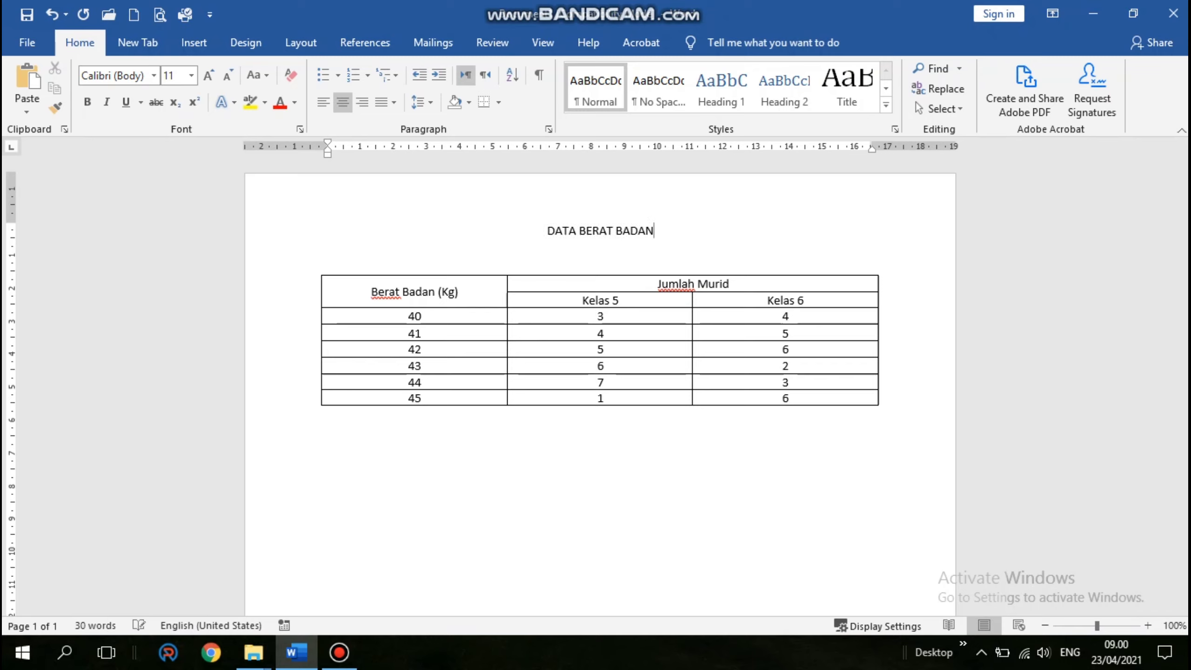
type(" KELAS ATAS")
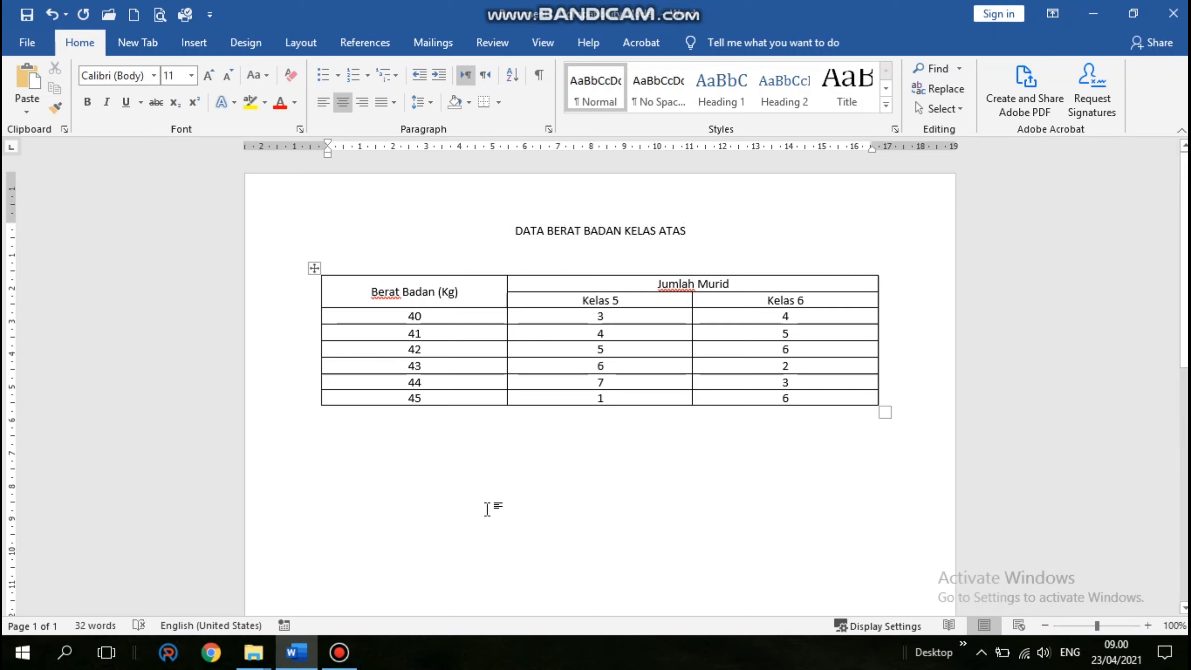
Put the text cursor at the start of the title and open the chart insertion dialog.
key("Home")
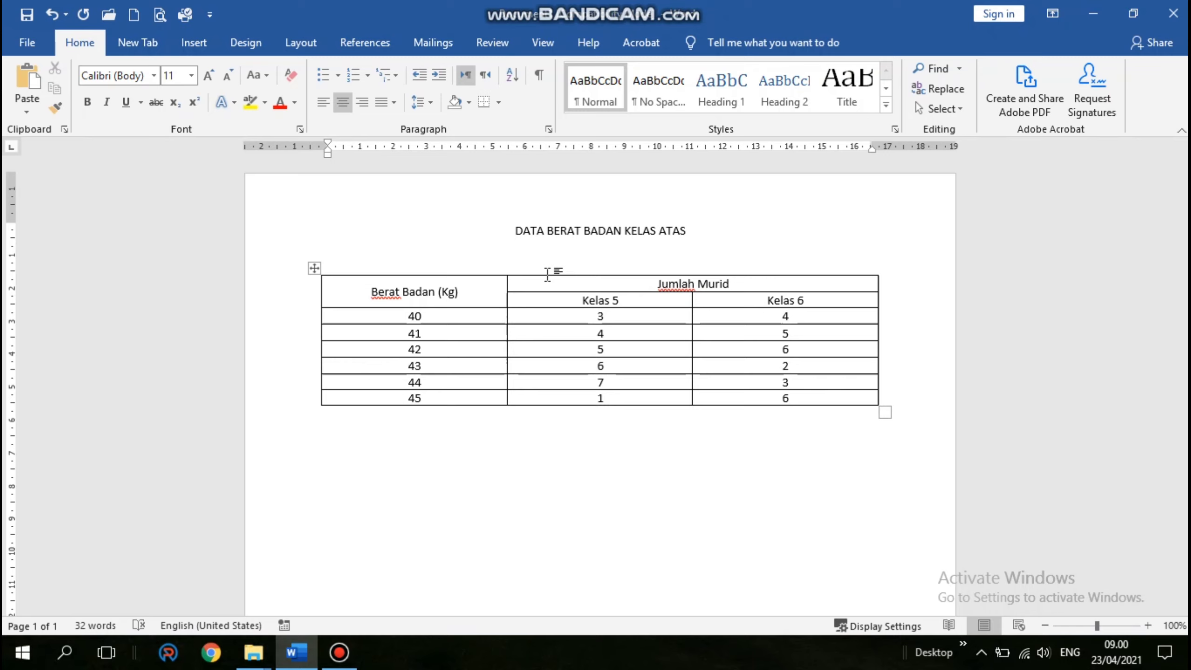
left_click(467, 447)
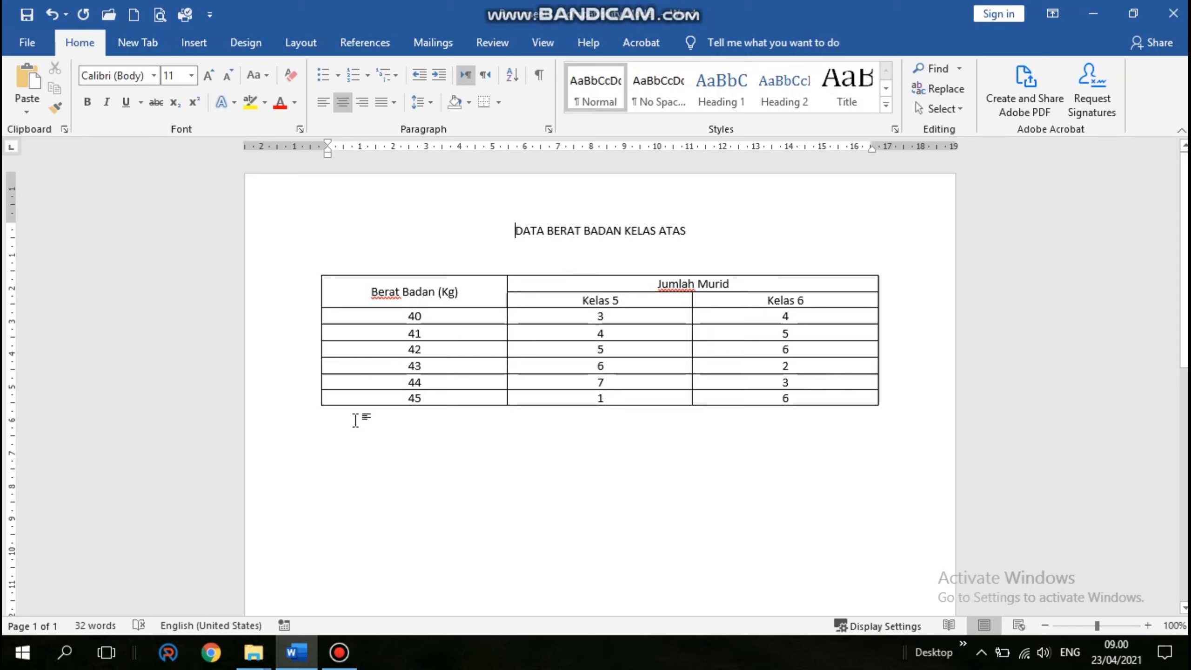
left_click(194, 45)
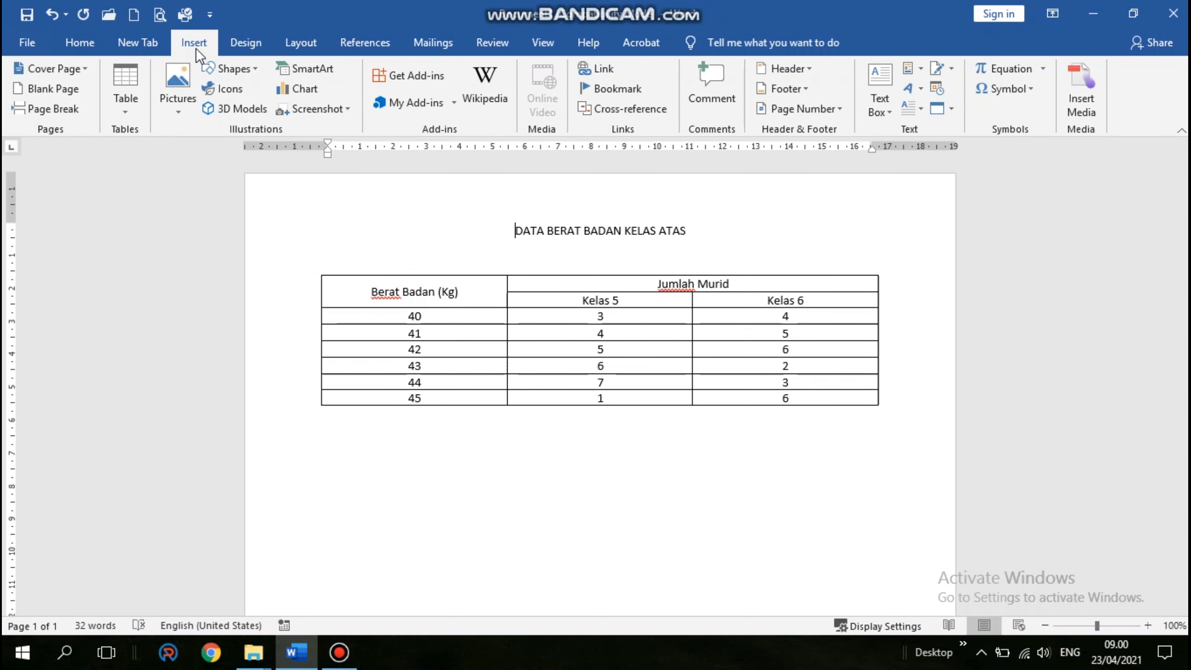
left_click(192, 40)
left_click(296, 91)
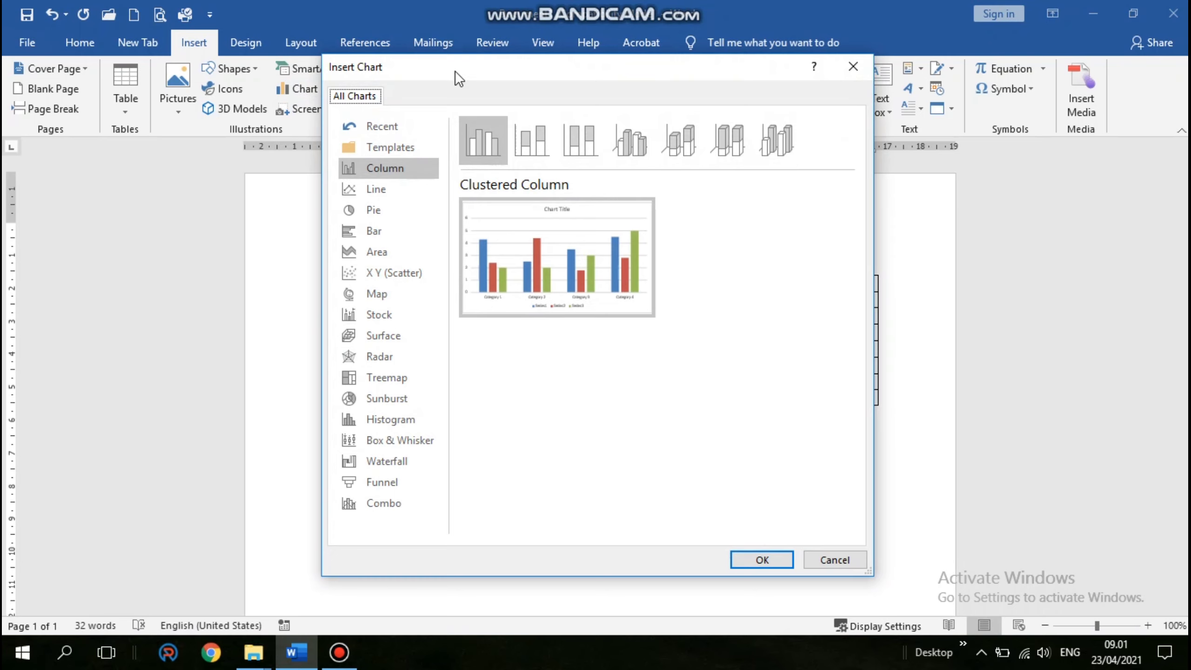
mouse_move(469, 68)
left_mouse_down()
mouse_move(493, 109)
mouse_move(479, 65)
left_mouse_up()
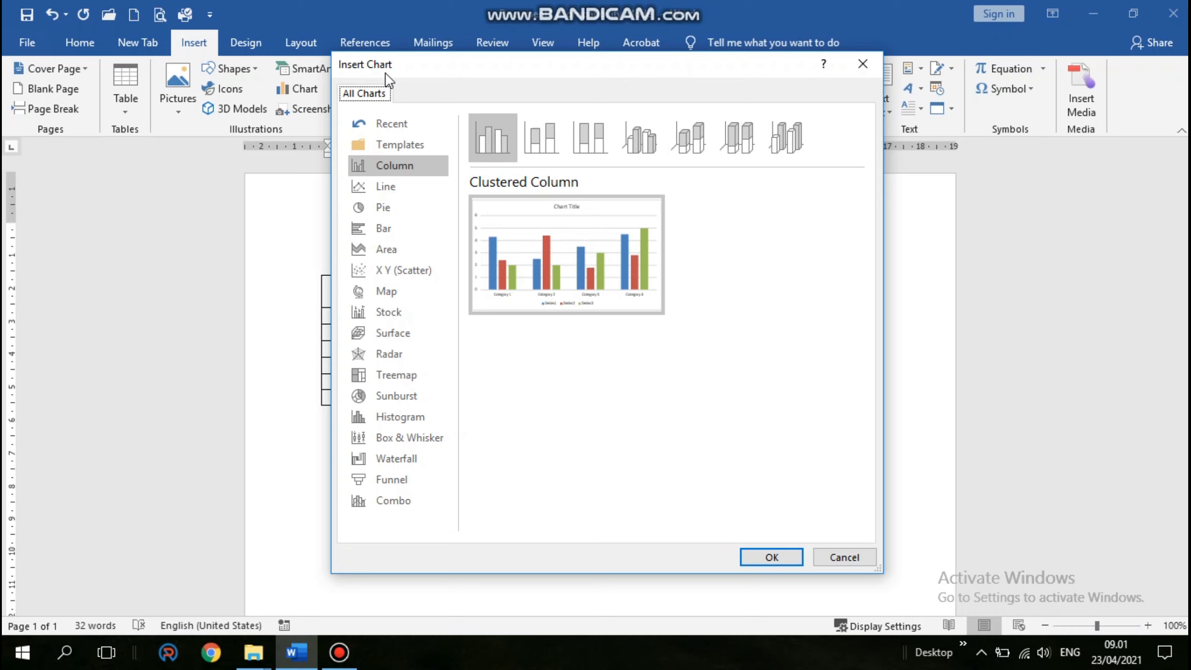
Browse the available chart types, including Line, Pie, Bar, Area, Combo, Waterfall and Treemap.
left_click(400, 170)
left_click(397, 188)
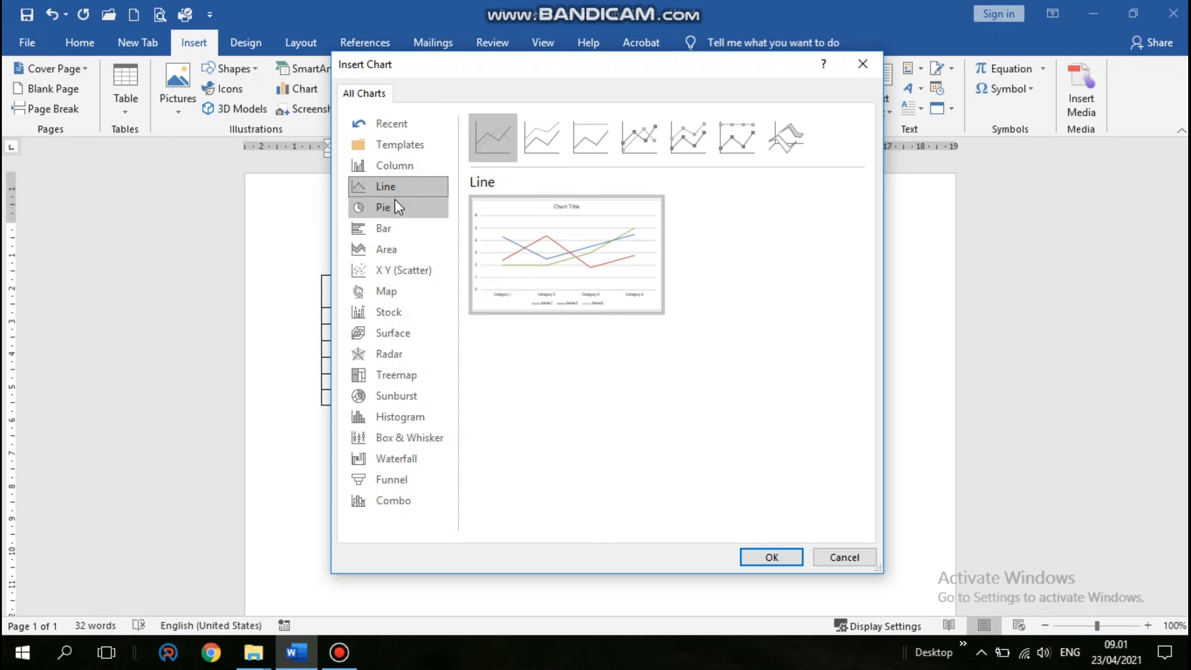
left_click(395, 200)
left_click(393, 228)
left_click(393, 249)
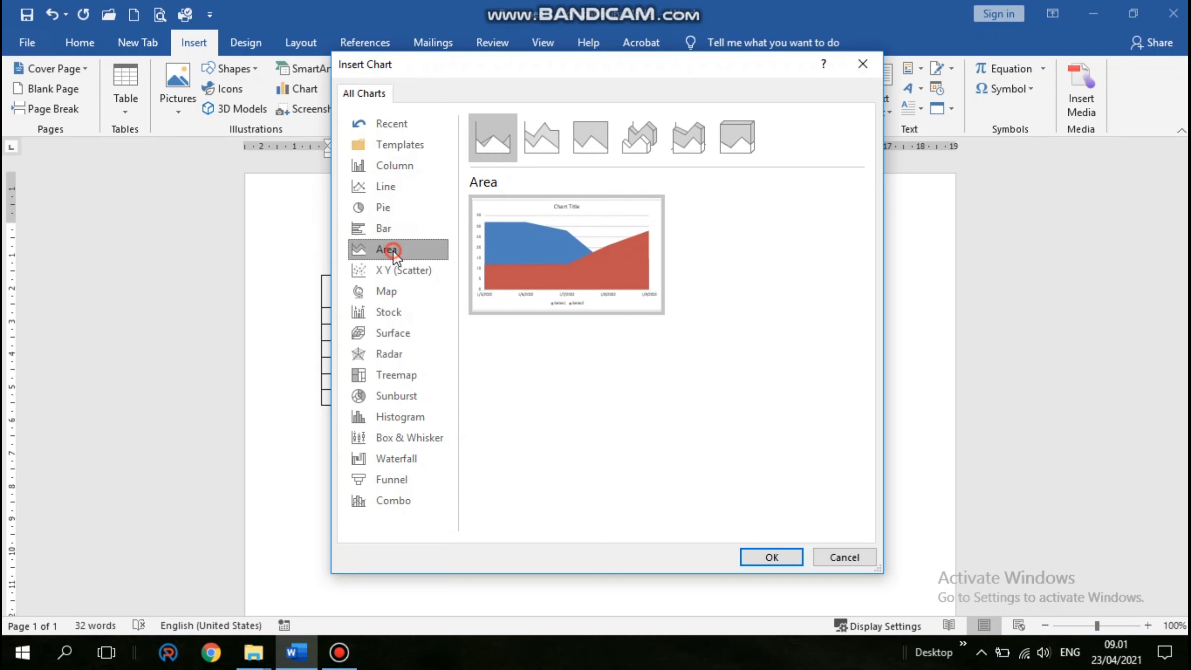
left_click(393, 508)
left_click(395, 452)
left_click(395, 377)
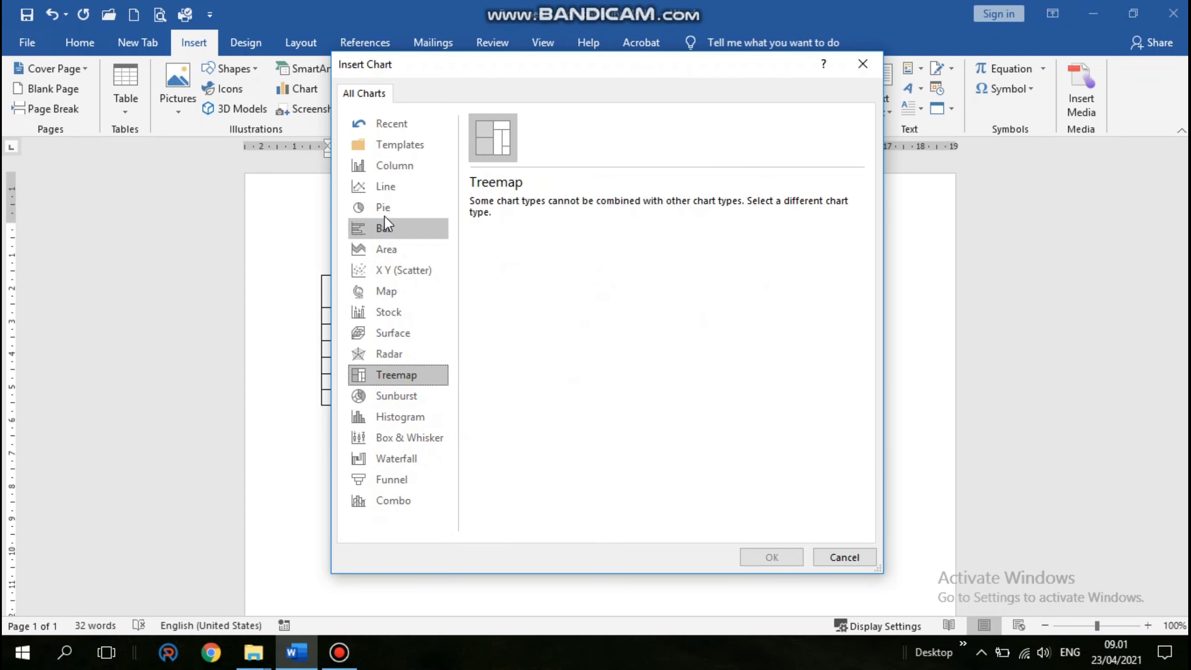
Insert a Clustered Column chart into the document.
left_click(381, 170)
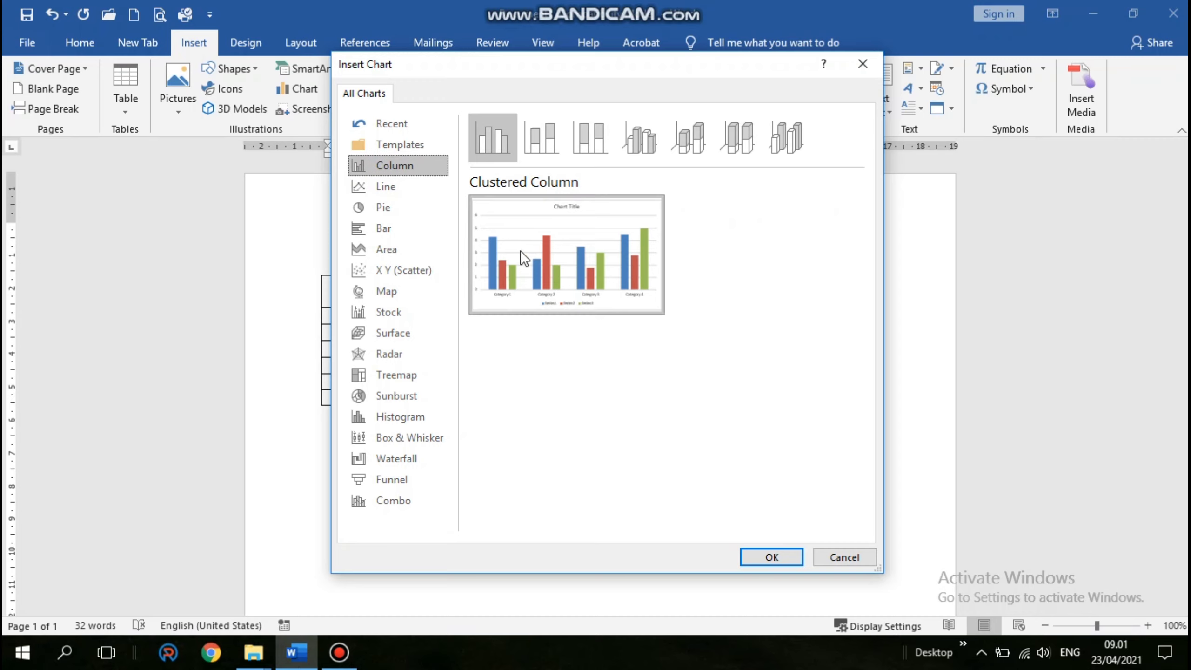
mouse_move(474, 265)
left_click(774, 557)
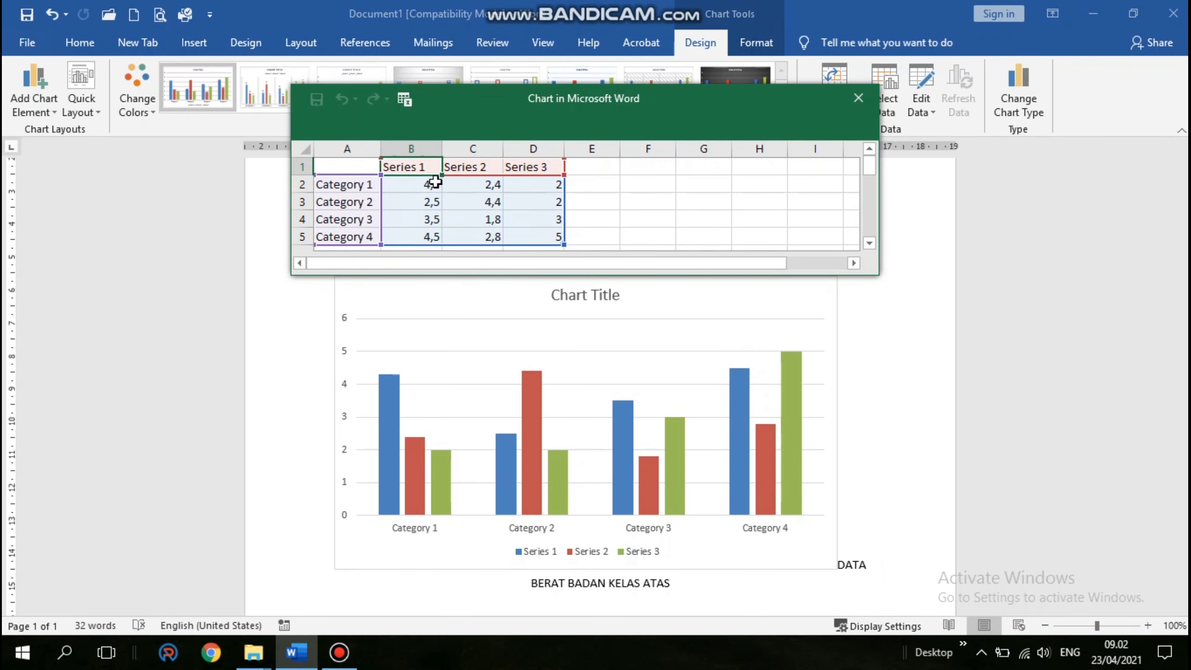
Move the chart's data sheet window below the weight table so the table's values can be read.
left_click_drag(532, 100, 535, 128)
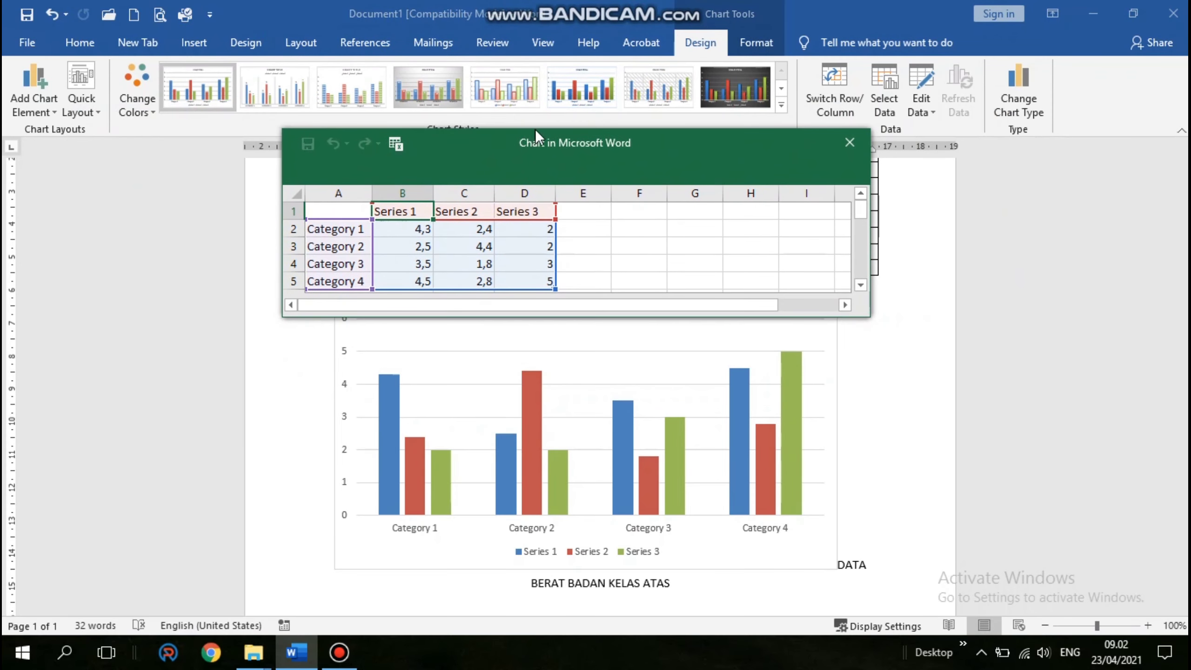
left_click(594, 21)
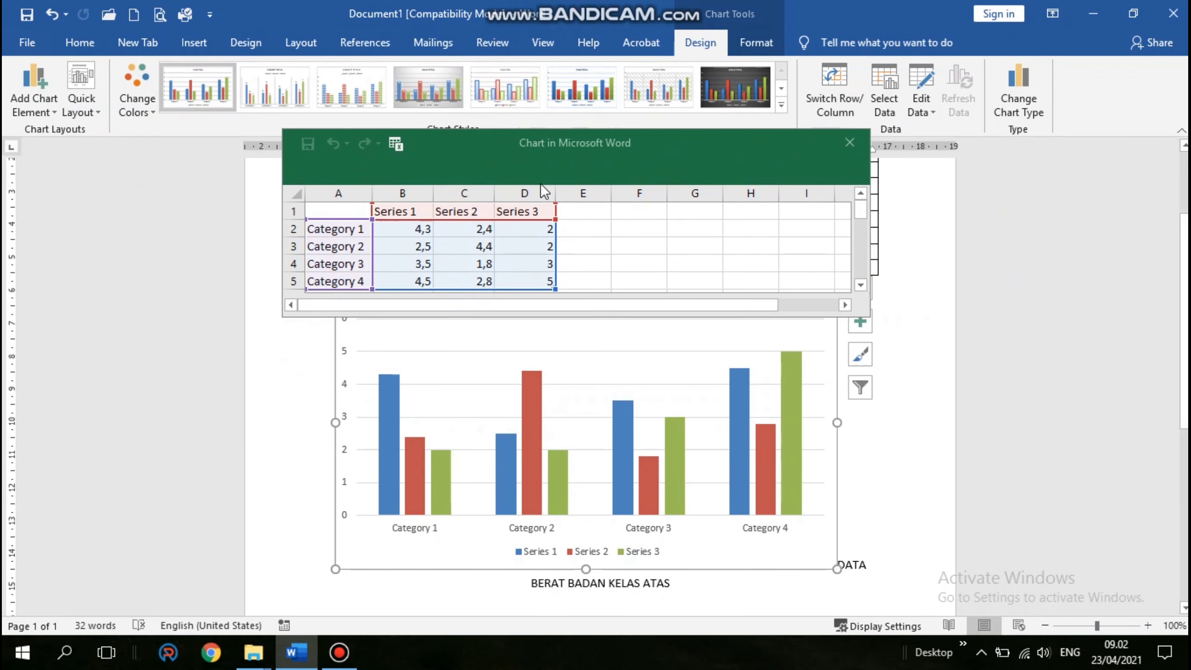
left_click(536, 145)
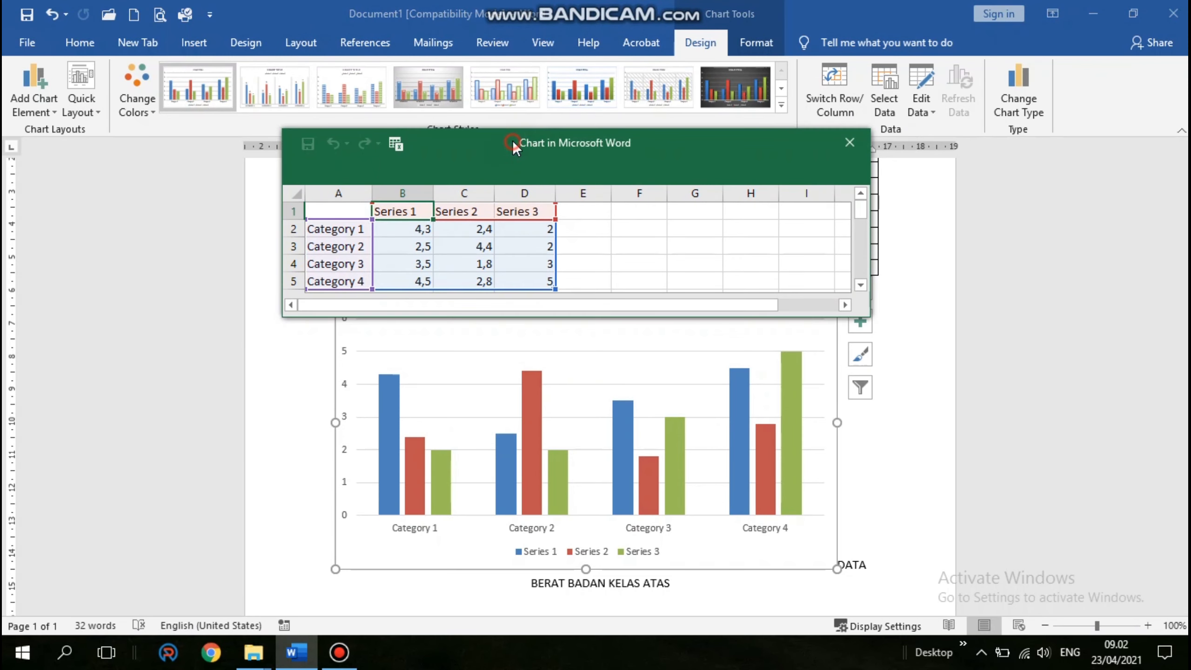
left_click_drag(512, 140, 536, 142)
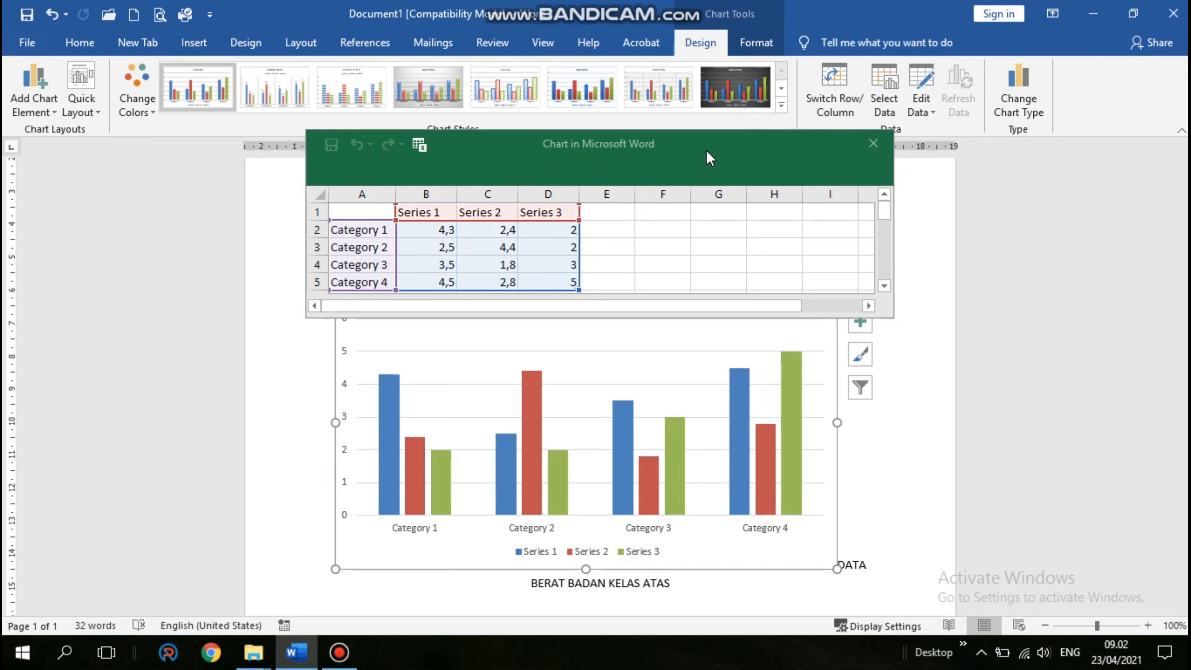
left_click_drag(706, 150, 662, 272)
left_click_drag(733, 282, 787, 339)
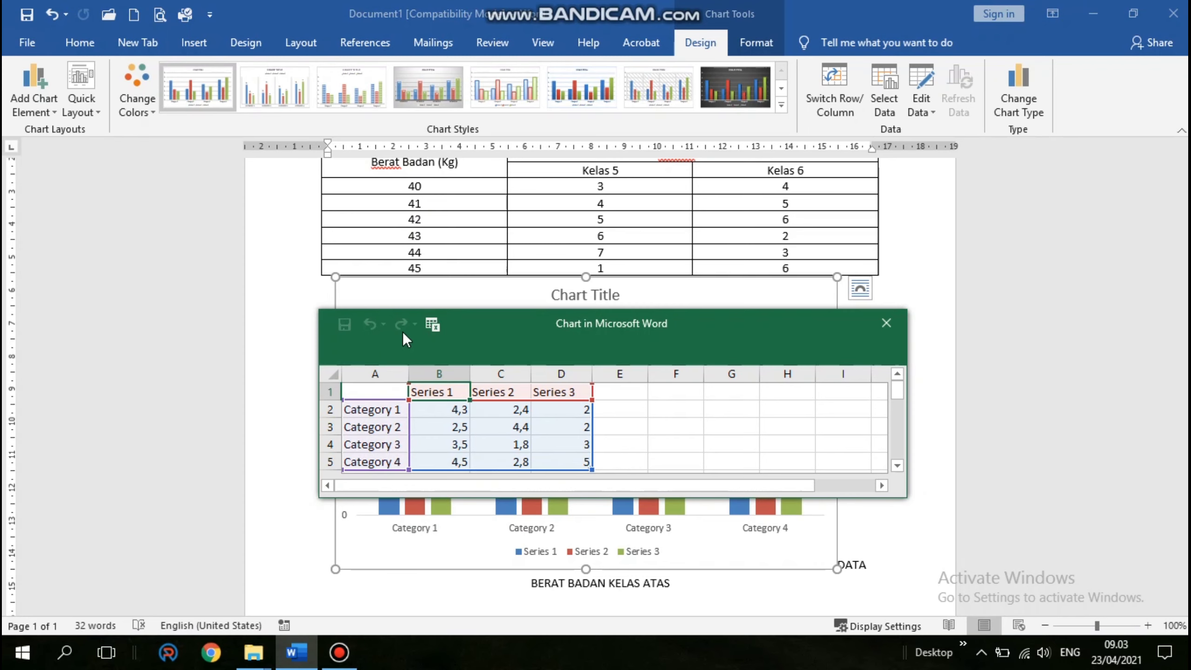
Enter "Berat Badan (Kg)" in cell A1 of the chart's data sheet.
left_click(378, 391)
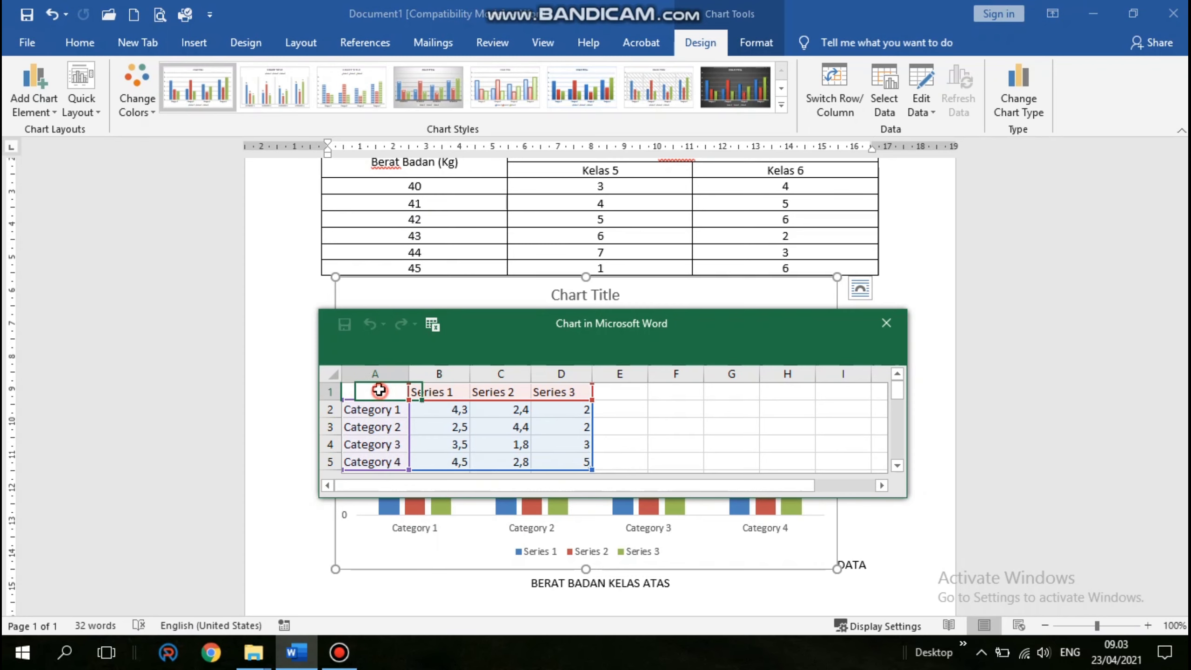
left_click(421, 162)
left_click(375, 378)
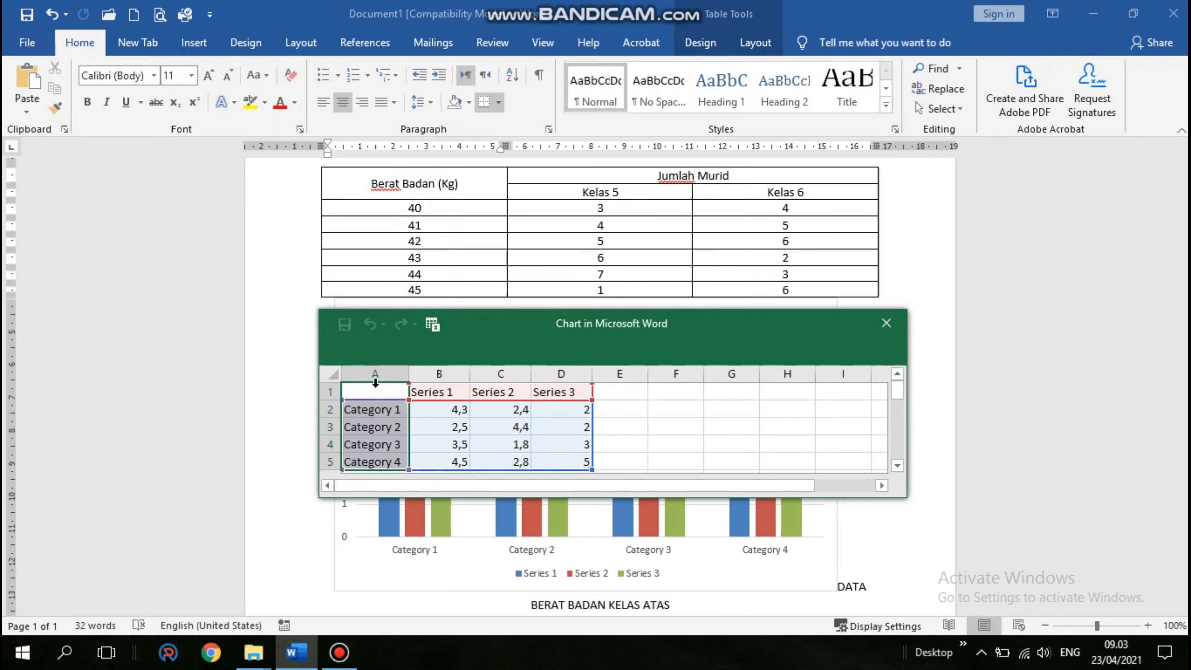
left_click(419, 426)
left_click(395, 393)
type("Berat")
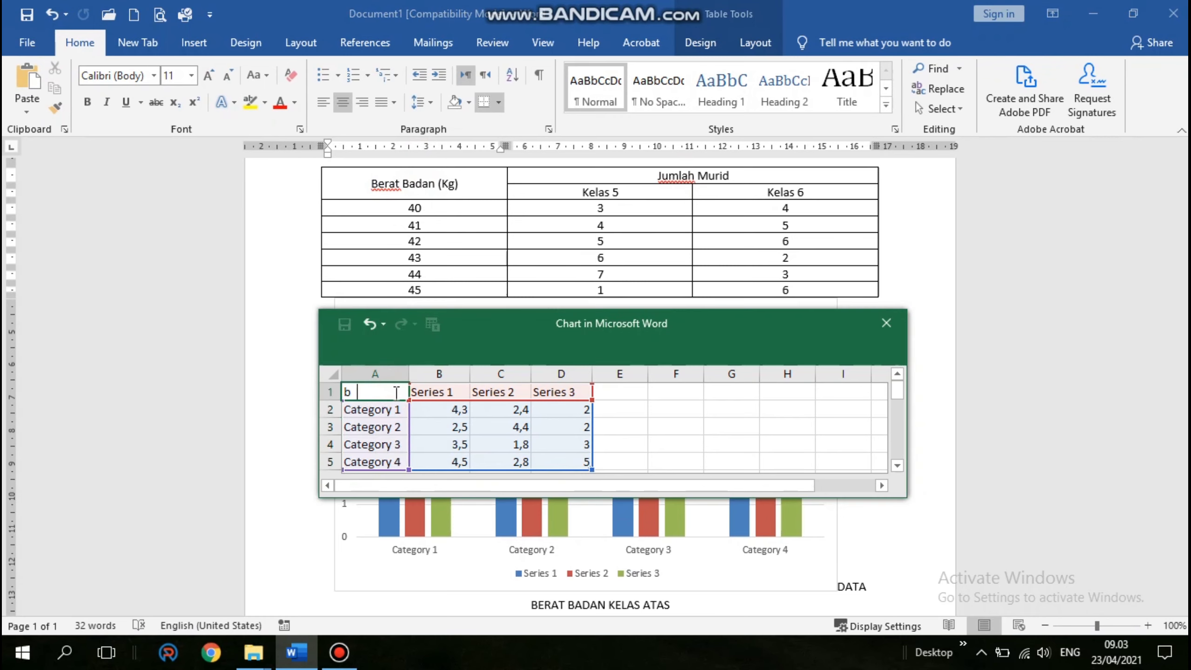
key("BackSpace")
key("BackSpace")
key("BackSpace")
key("BackSpace")
key("BackSpace")
type("Berat Badan (Kg")
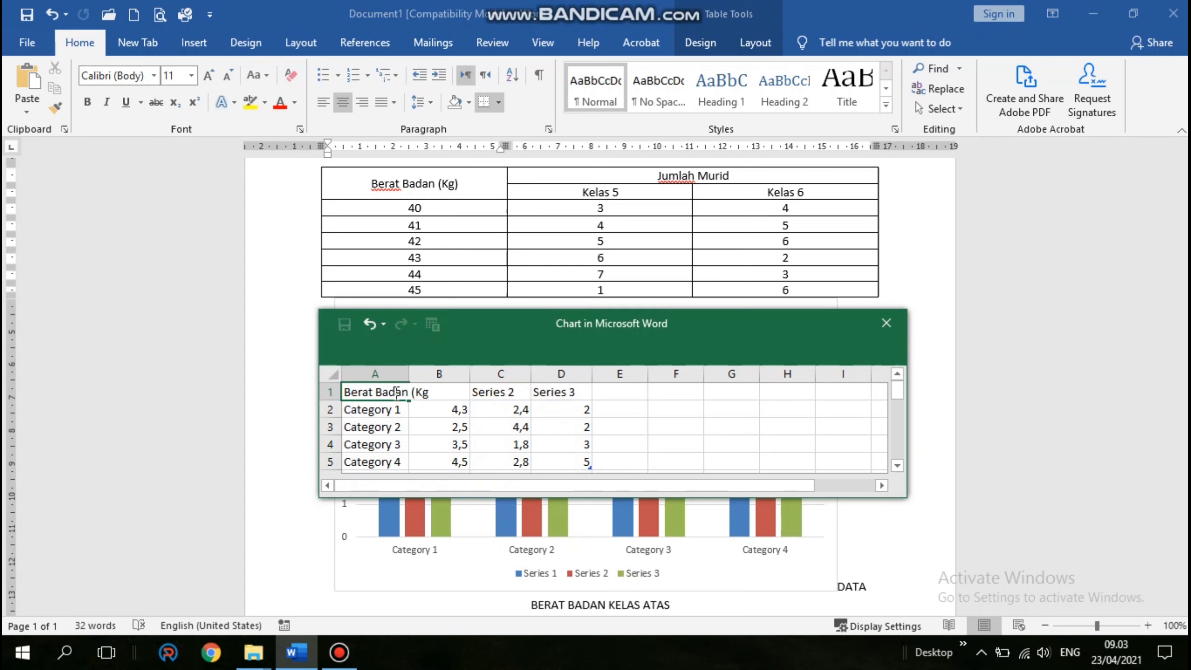
type(")")
left_click(413, 427)
left_click(399, 392)
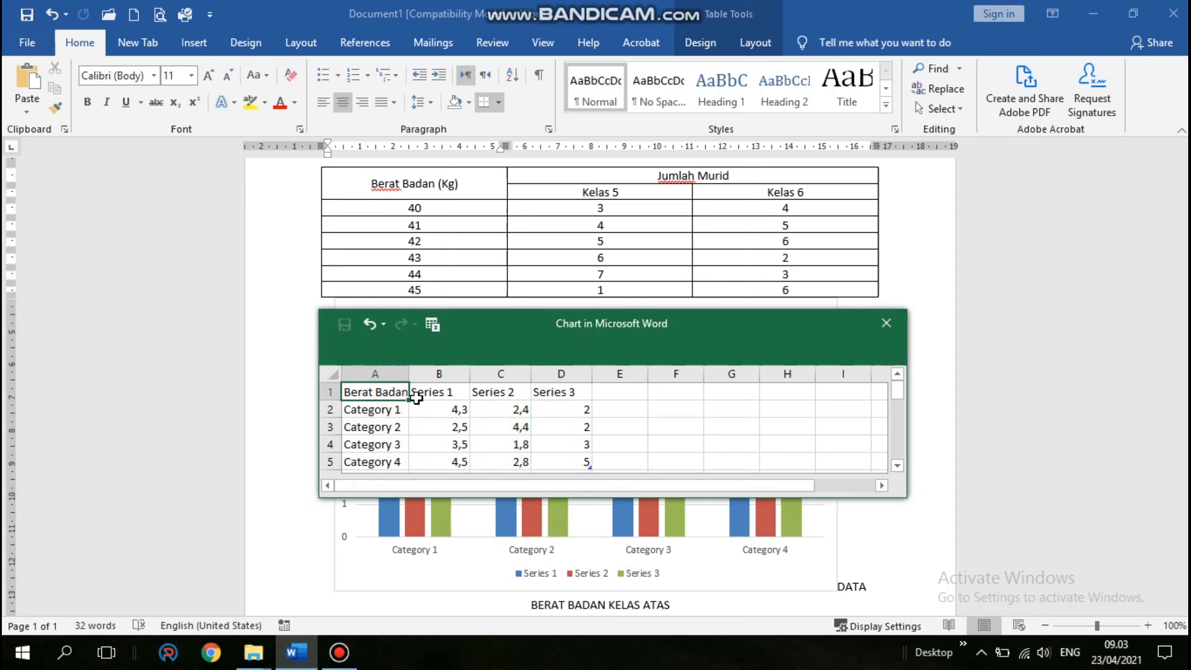
left_click(490, 428)
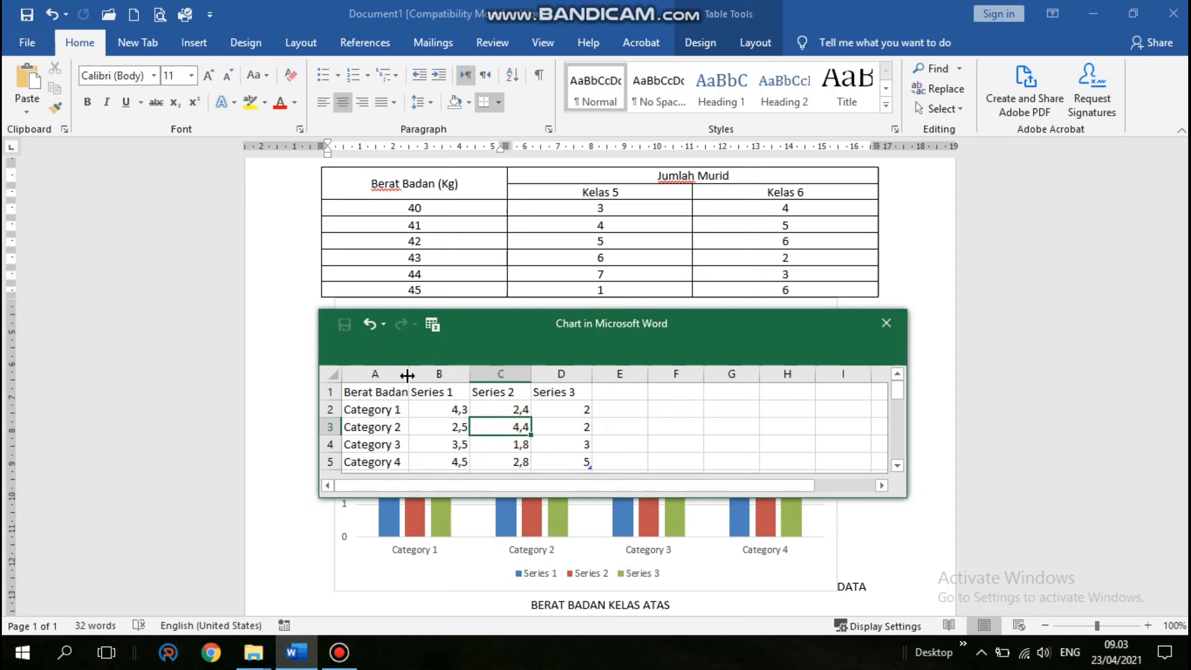
Widen column A of the chart's data sheet to fit its heading, and enter the series names "Kelas 5" in B1 and "Kelas 6" in C1.
left_click_drag(407, 376, 442, 379)
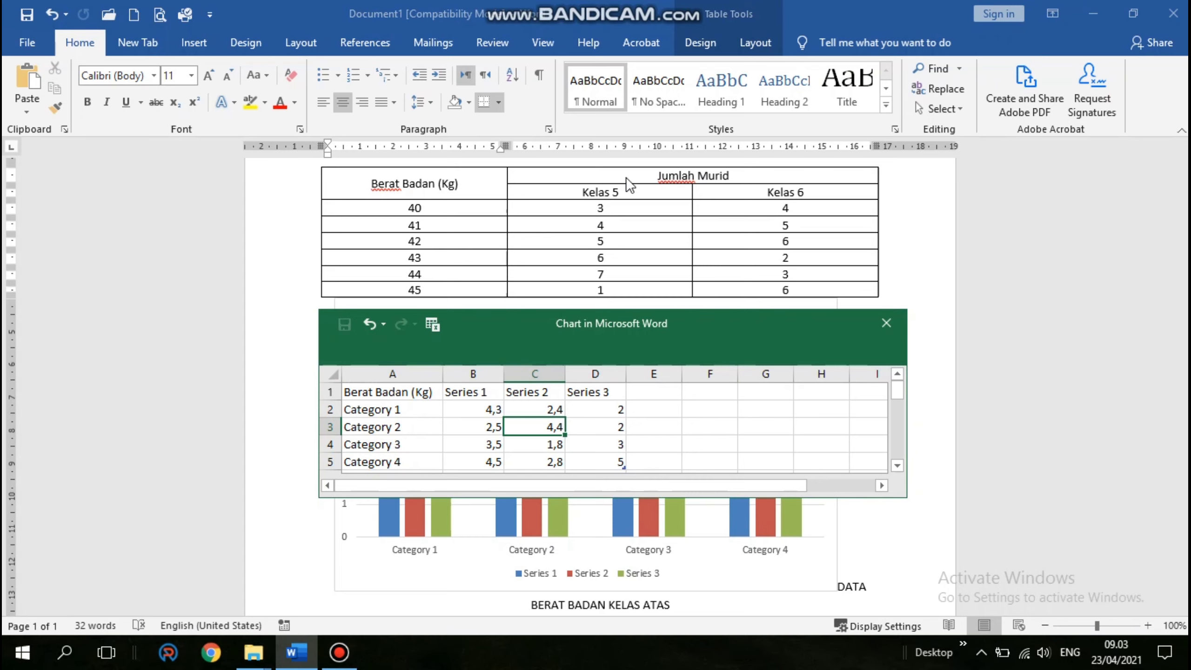
left_click(484, 392)
type("Kela")
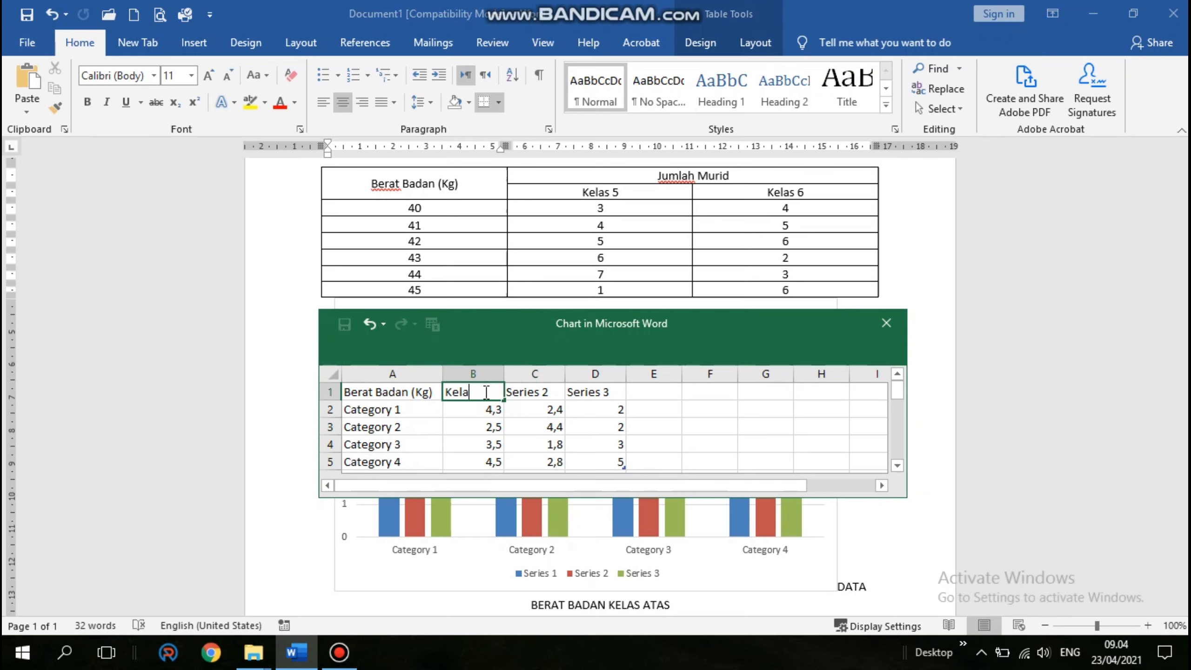
type("s 5")
left_click(548, 392)
type("Kelas")
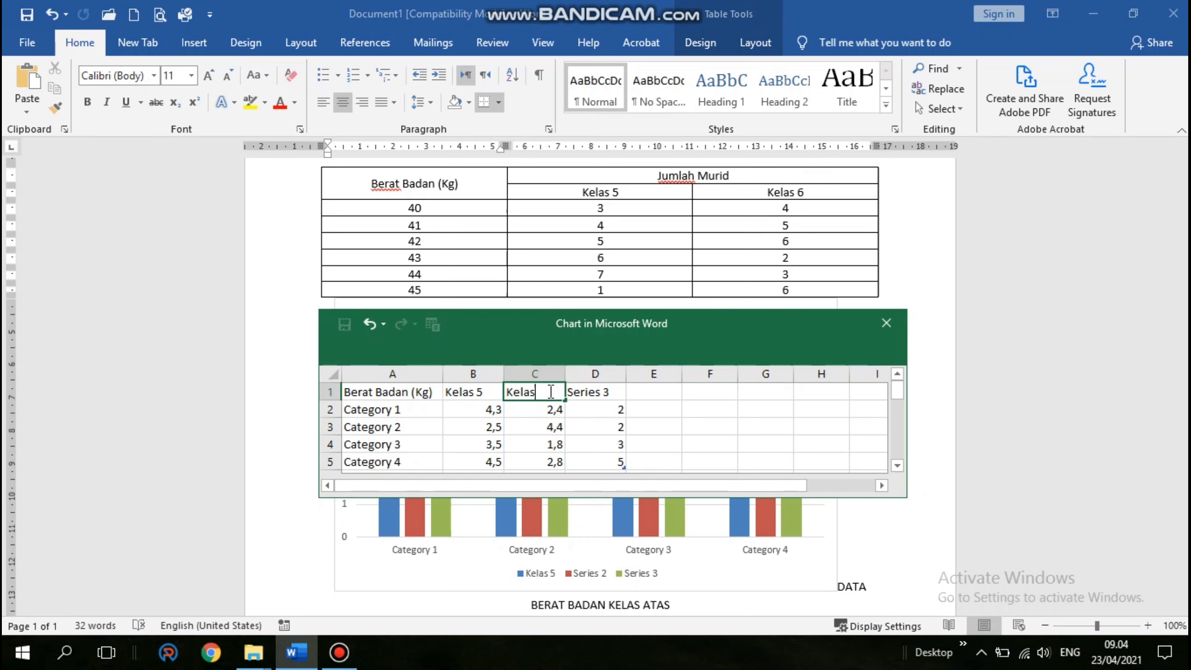
type(" 6")
Clear the third series in column D of the data sheet and delete that table column.
key("Tab")
key("Delete")
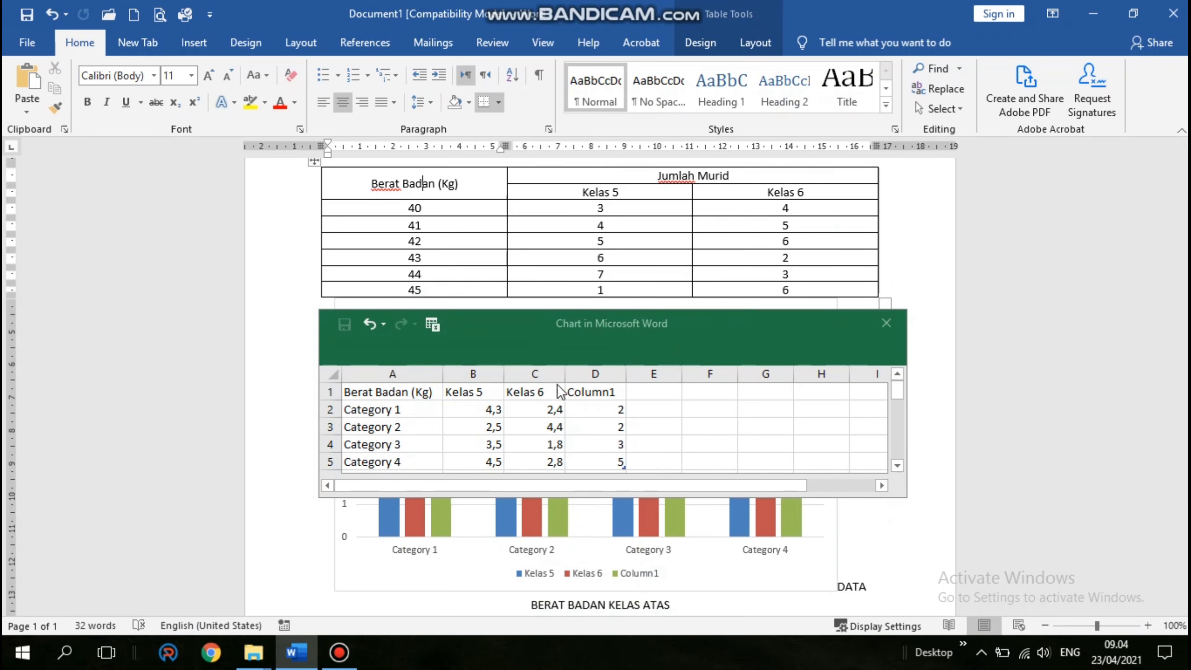
left_click(593, 391)
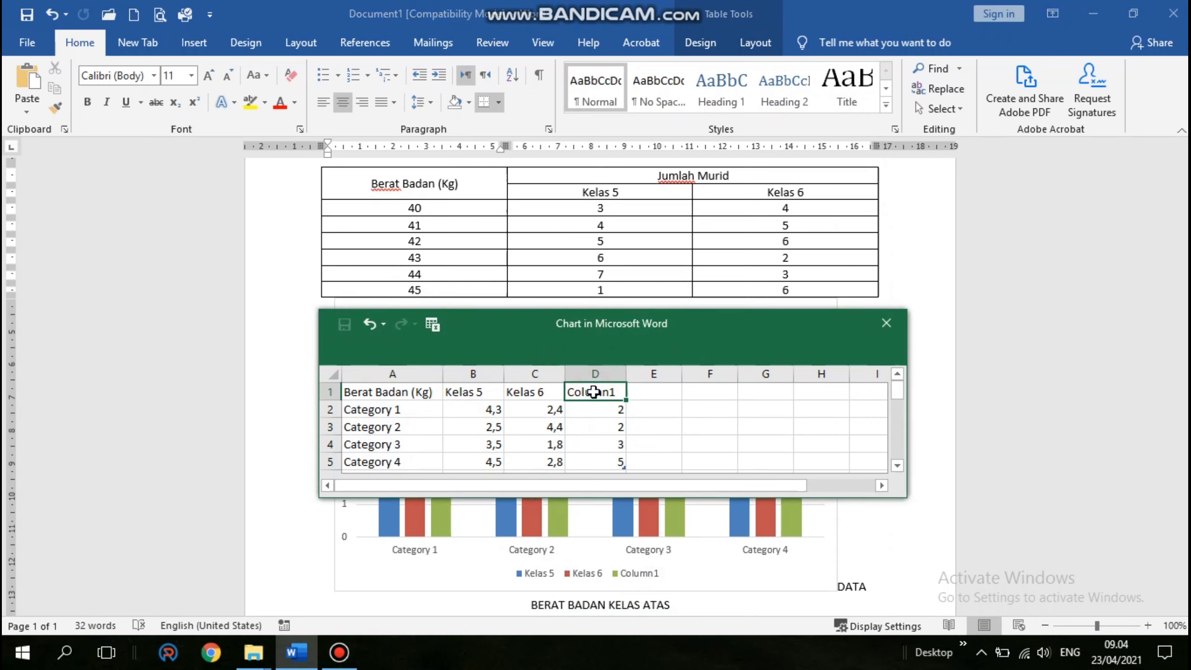
left_click_drag(604, 408, 618, 463)
key("Delete")
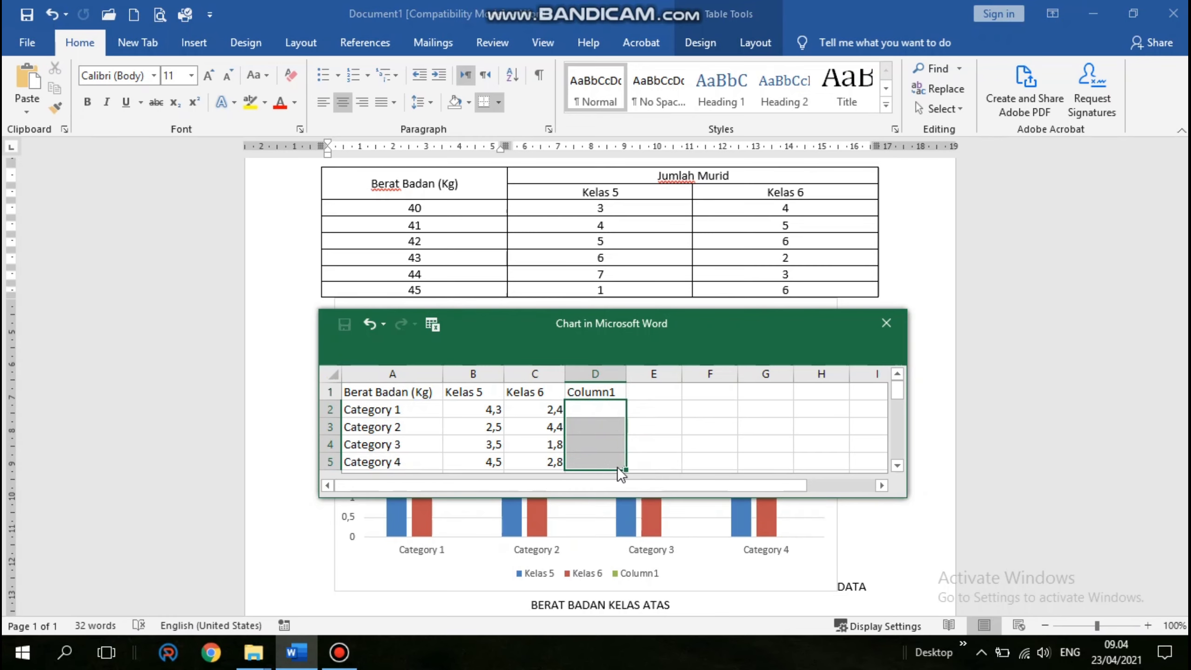
left_click(613, 390)
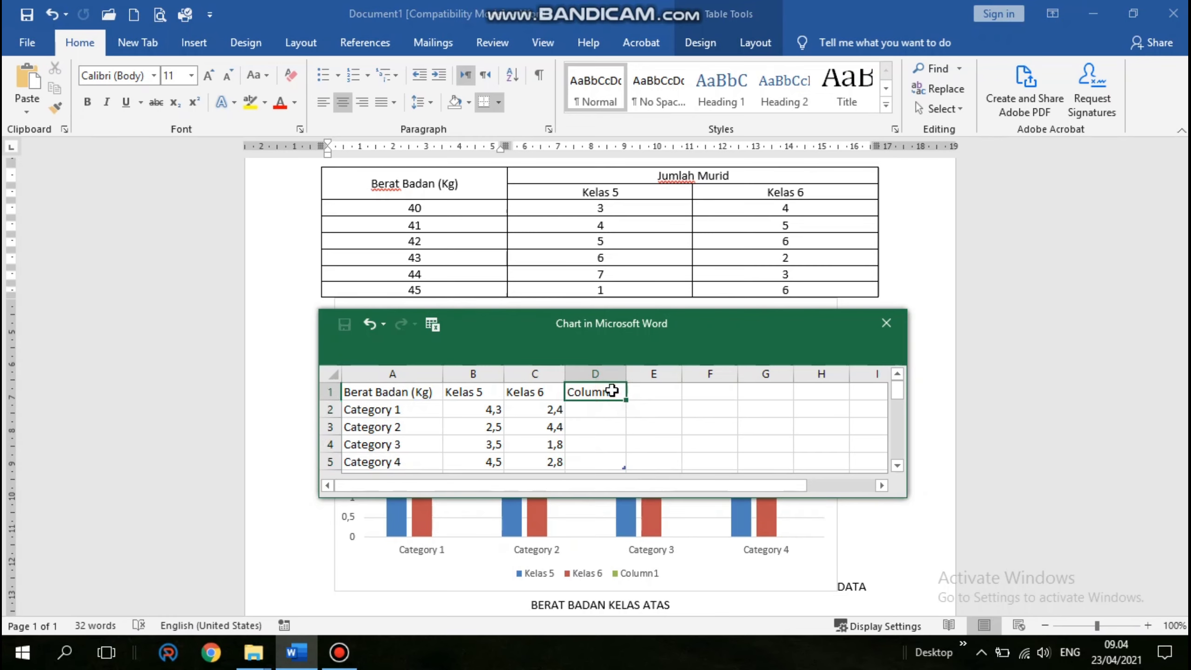
right_click(612, 390)
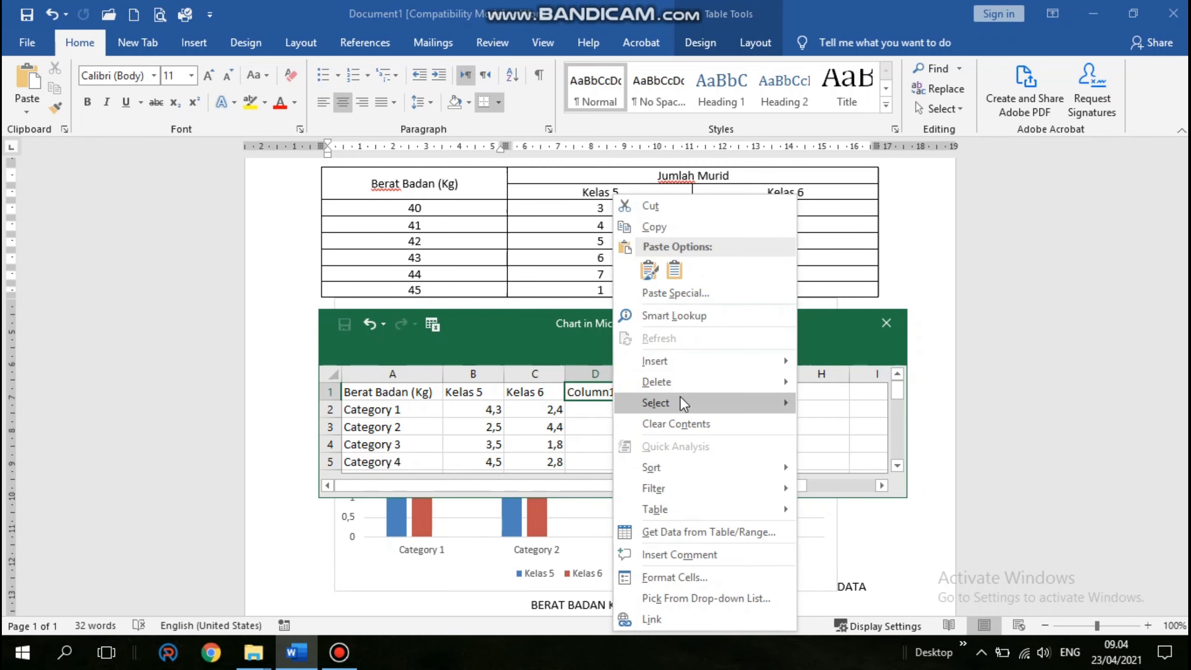
mouse_move(676, 386)
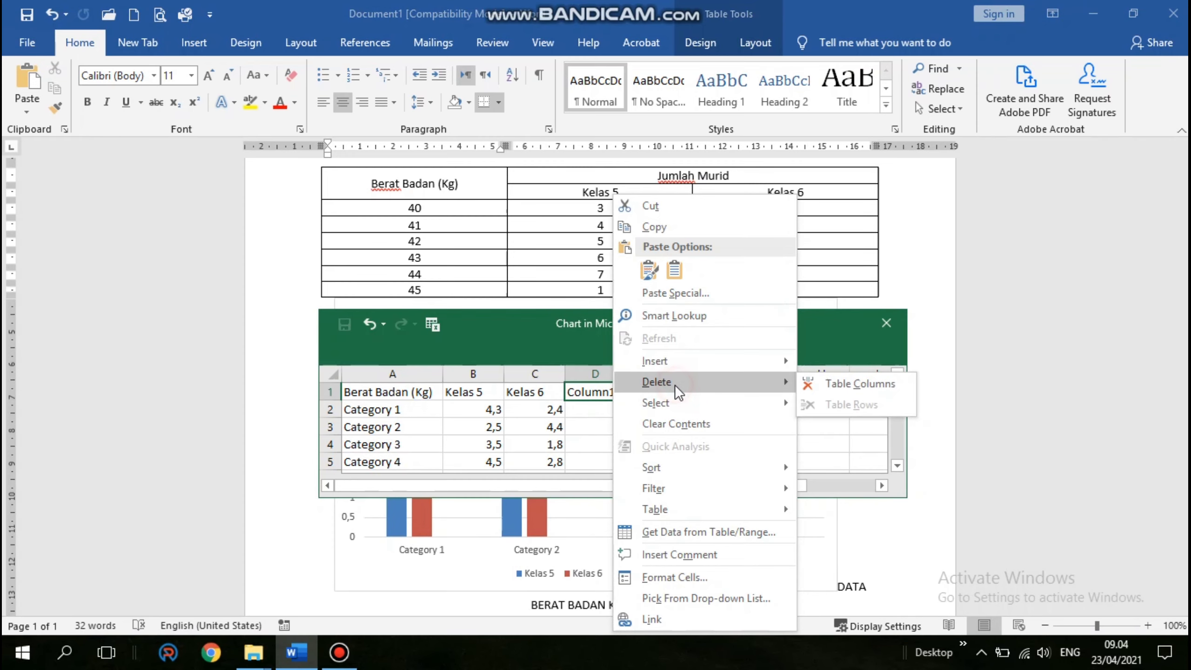
left_click(834, 384)
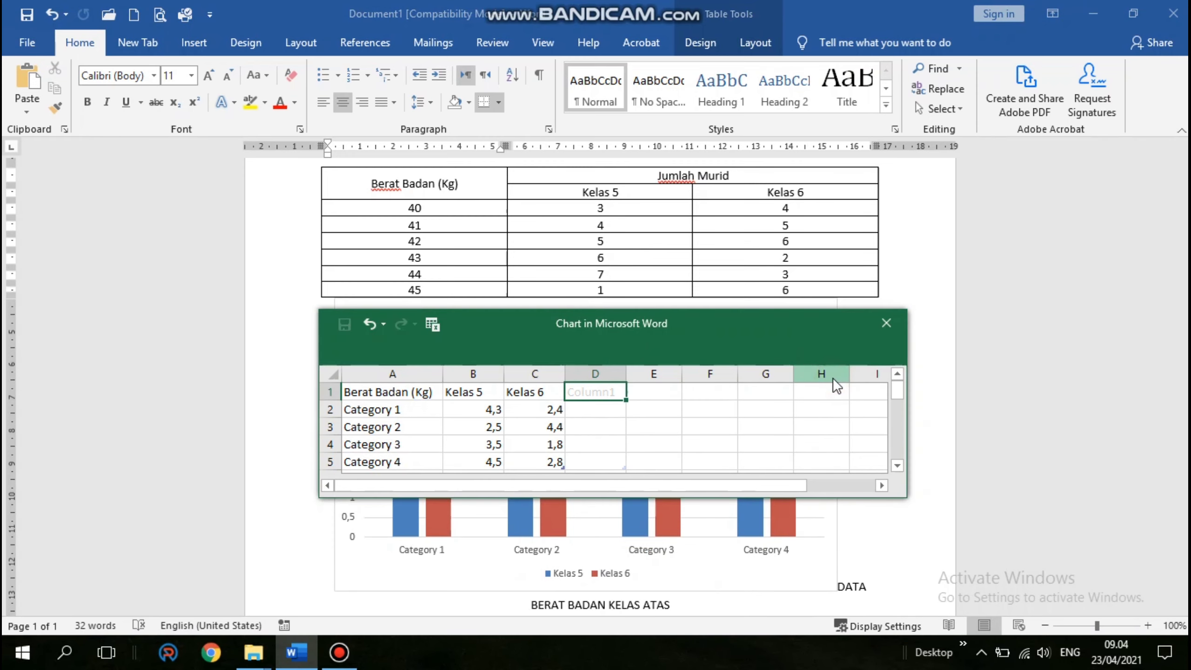
left_click(669, 411)
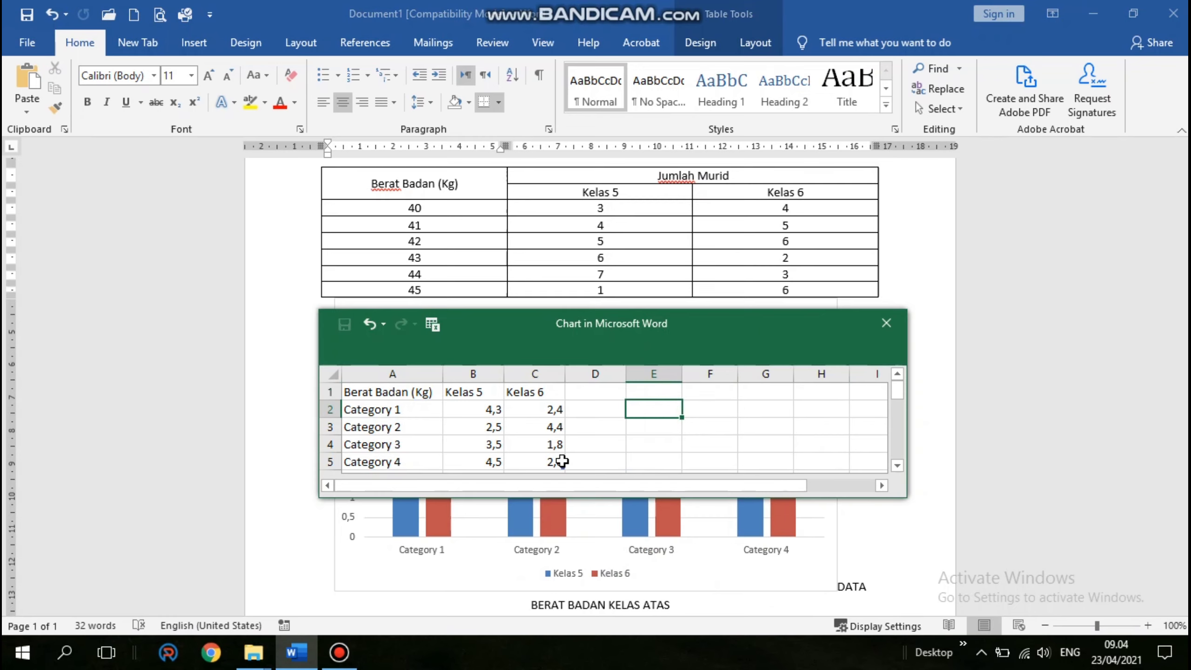
Replace the category names in A2 to A5 of the data sheet with the weights 40, 41, 42 and 43.
left_click(393, 408)
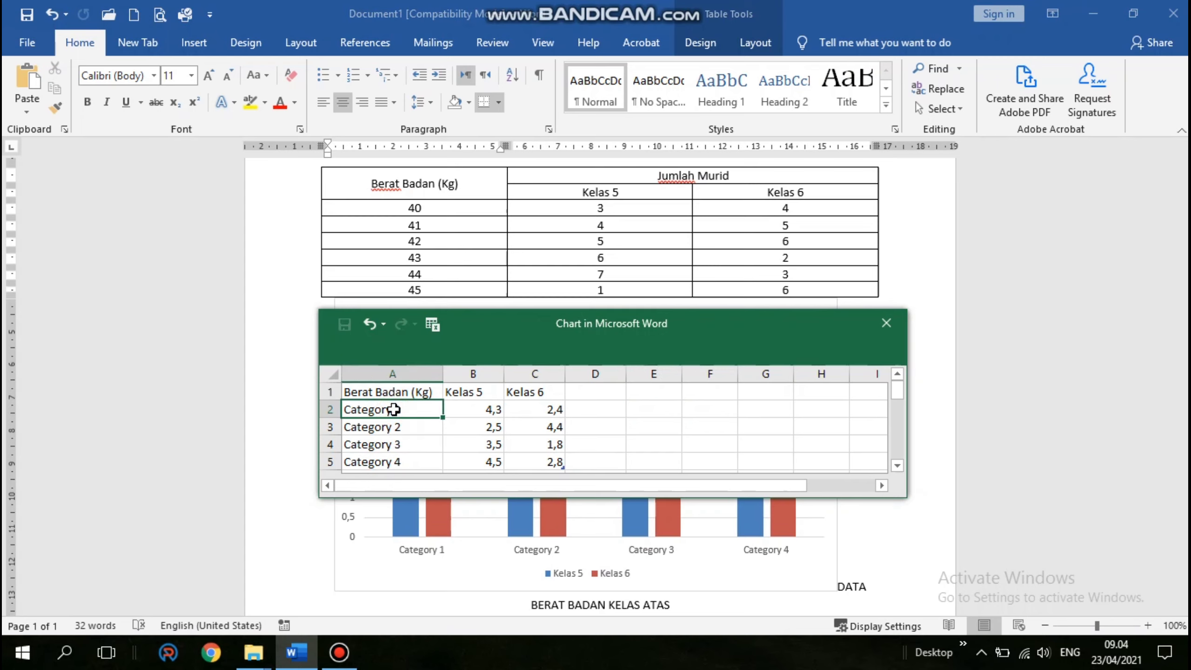
type("40")
key("Return")
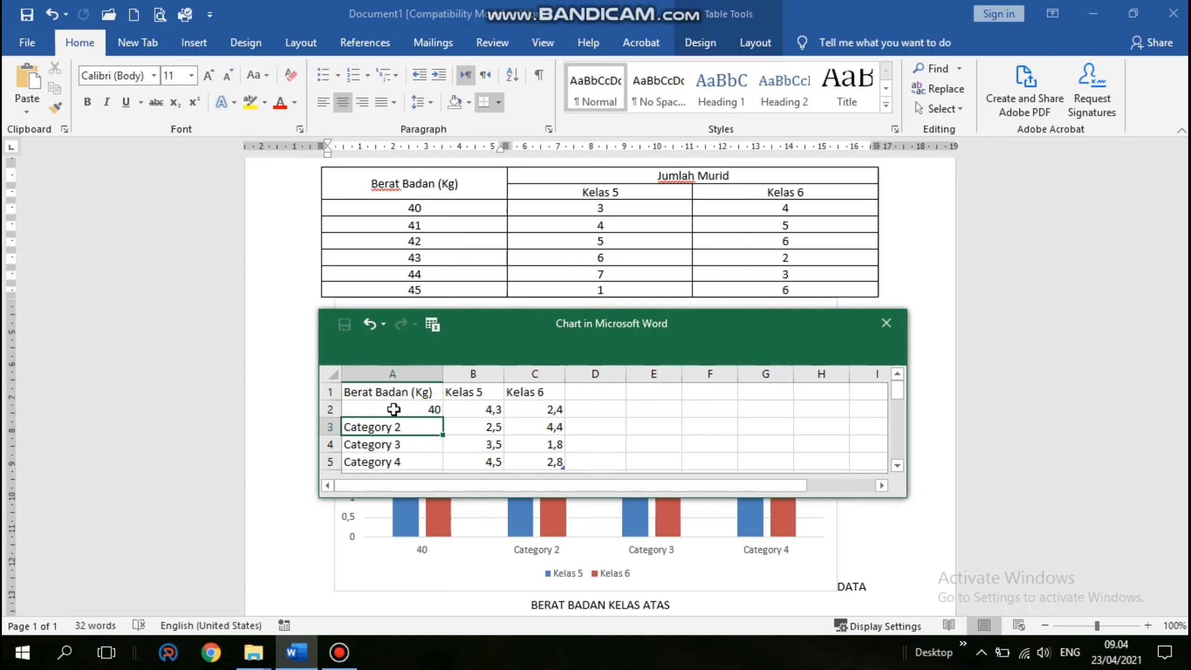
type("41")
key("Return")
type("42")
key("Return")
type("43")
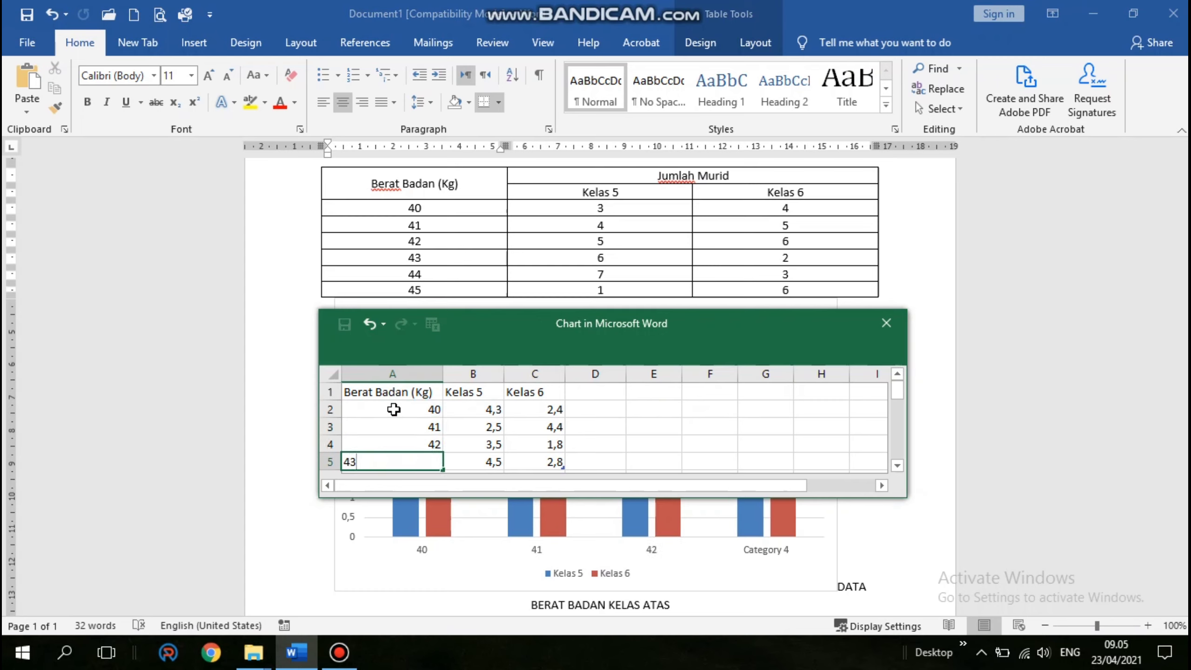
key("Return")
Enter the Kelas 5 counts 3, 4, 5 and 6 in cells B2 to B5 of the data sheet.
key("Up")
key("Up")
key("Up")
key("Up")
key("Up")
key("Down")
key("Down")
key("Down")
key("Down")
key("Down")
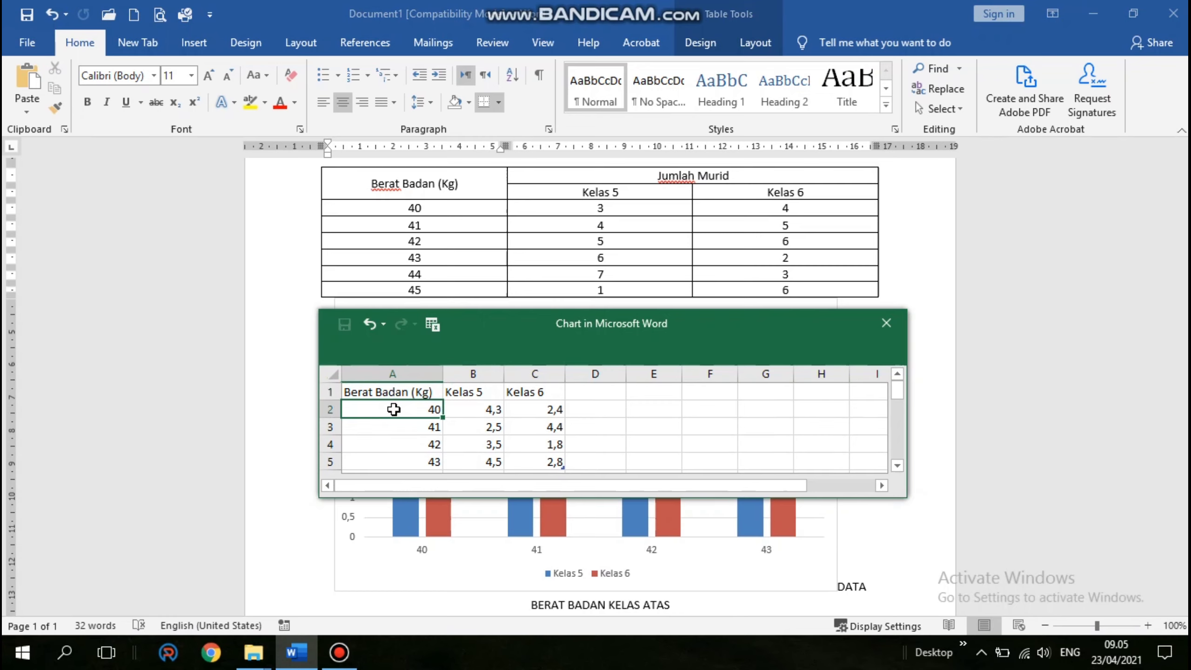
key("Up")
key("Up")
key("Up")
key("Up")
key("Up")
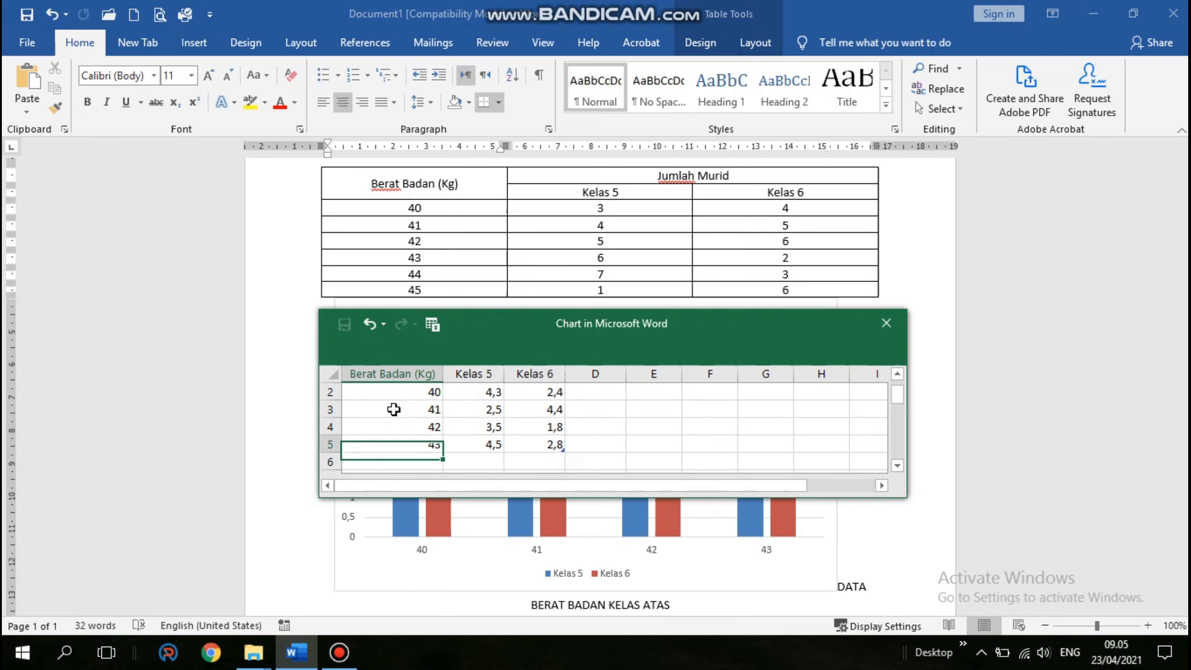
key("Down")
key("Right")
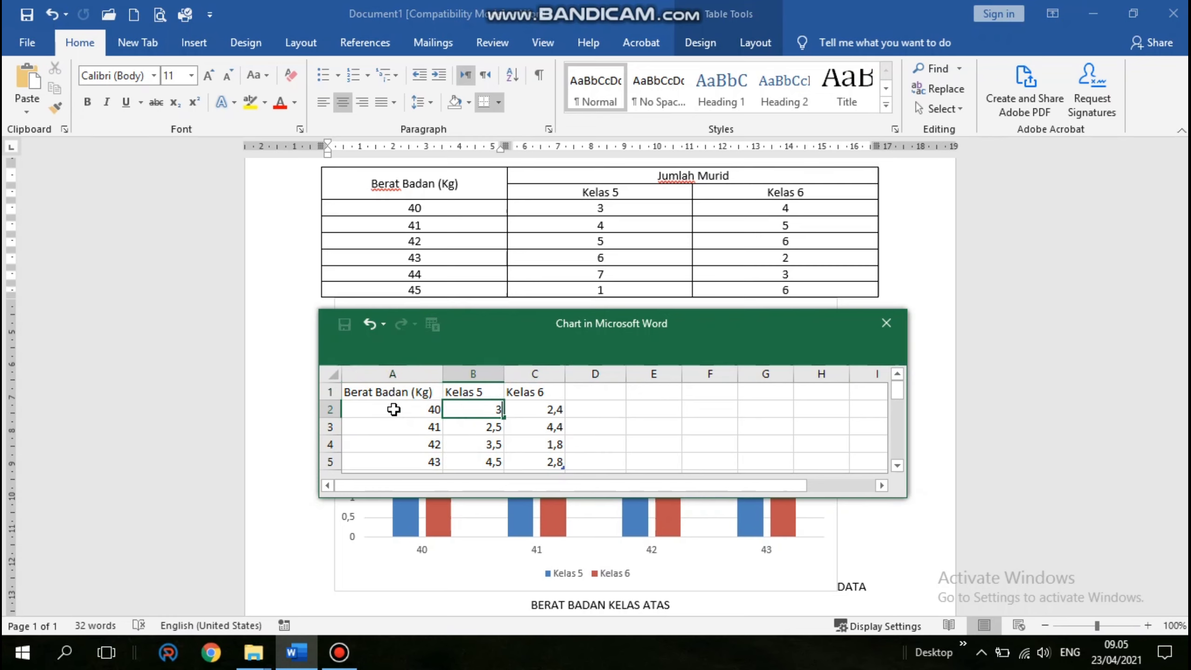
type("3")
key("Return")
type("4")
key("Return")
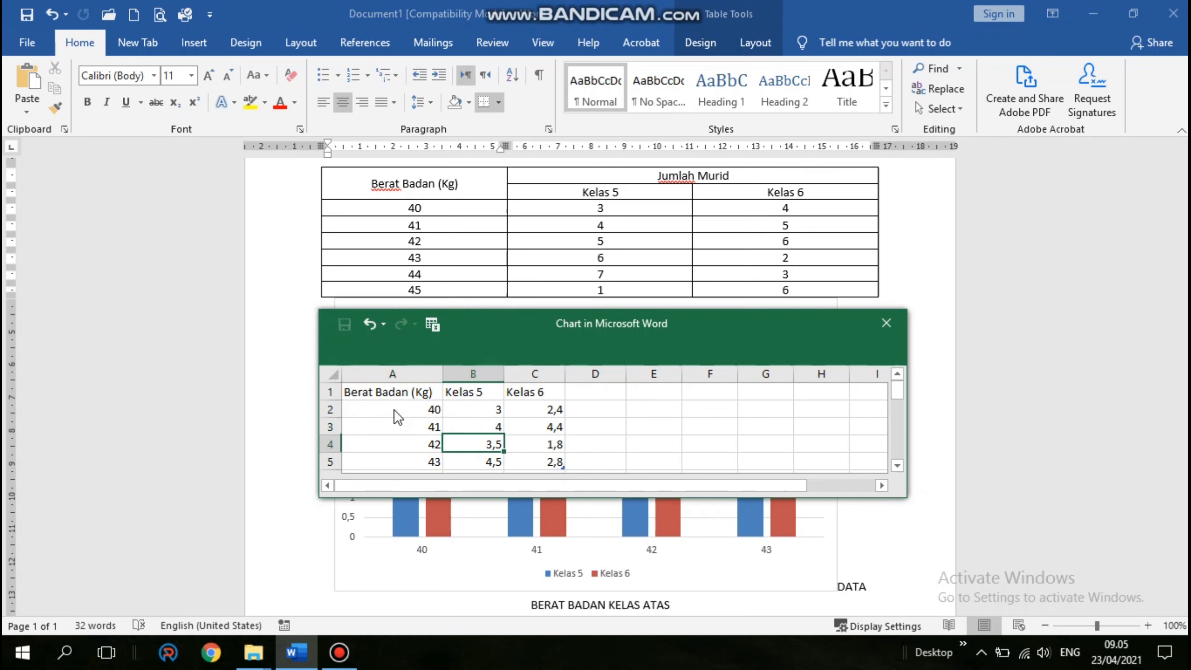
type("5")
key("Return")
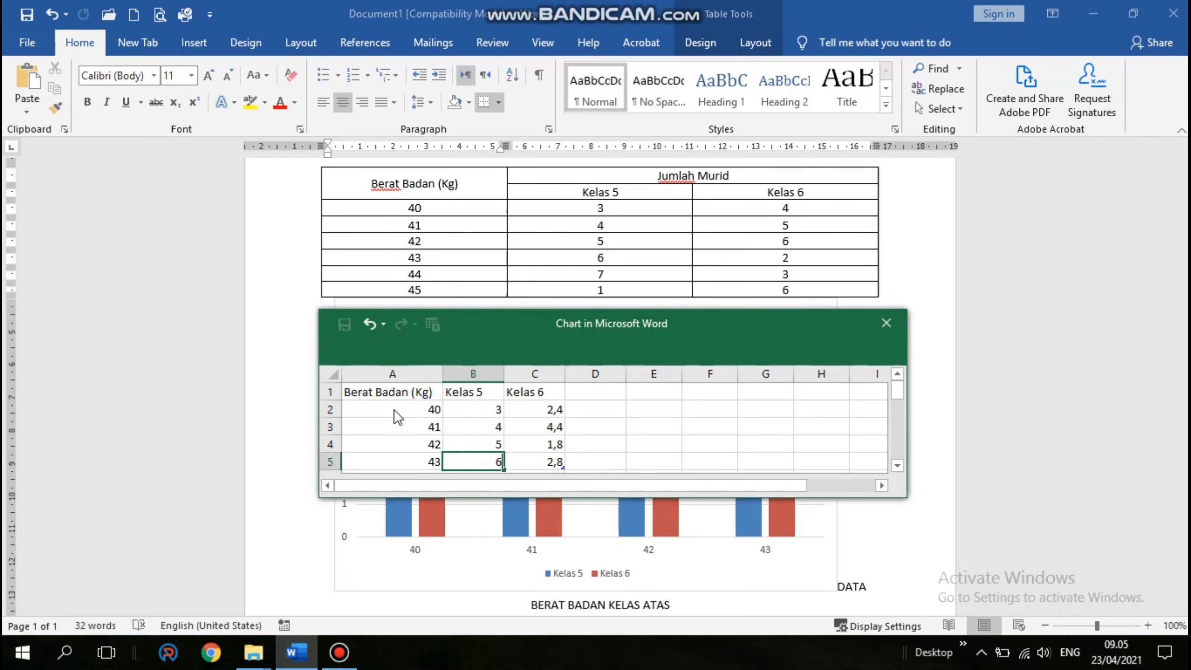
type("6")
key("Return")
Enter the Kelas 6 counts 4, 5, 6 and 2 in cells C2 to C5 of the data sheet.
key("Right")
key("Up")
key("Up")
key("Up")
key("Up")
key("Up")
key("Down")
key("Down")
key("Up")
type("4")
key("Return")
type("5")
key("Return")
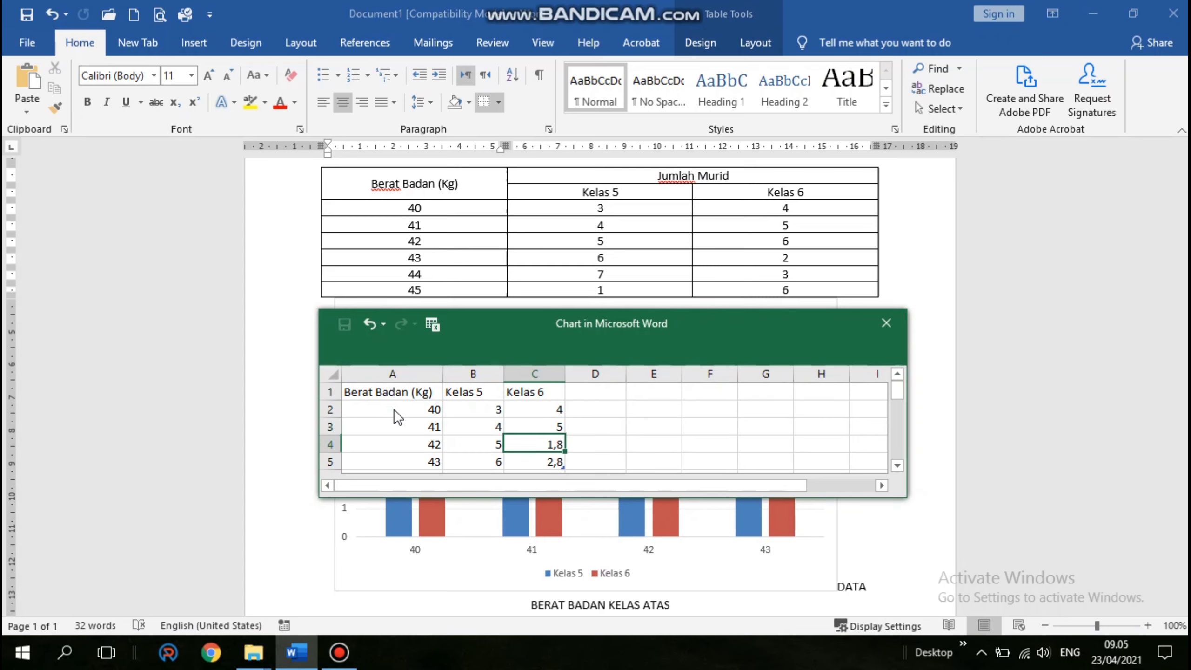
type("6")
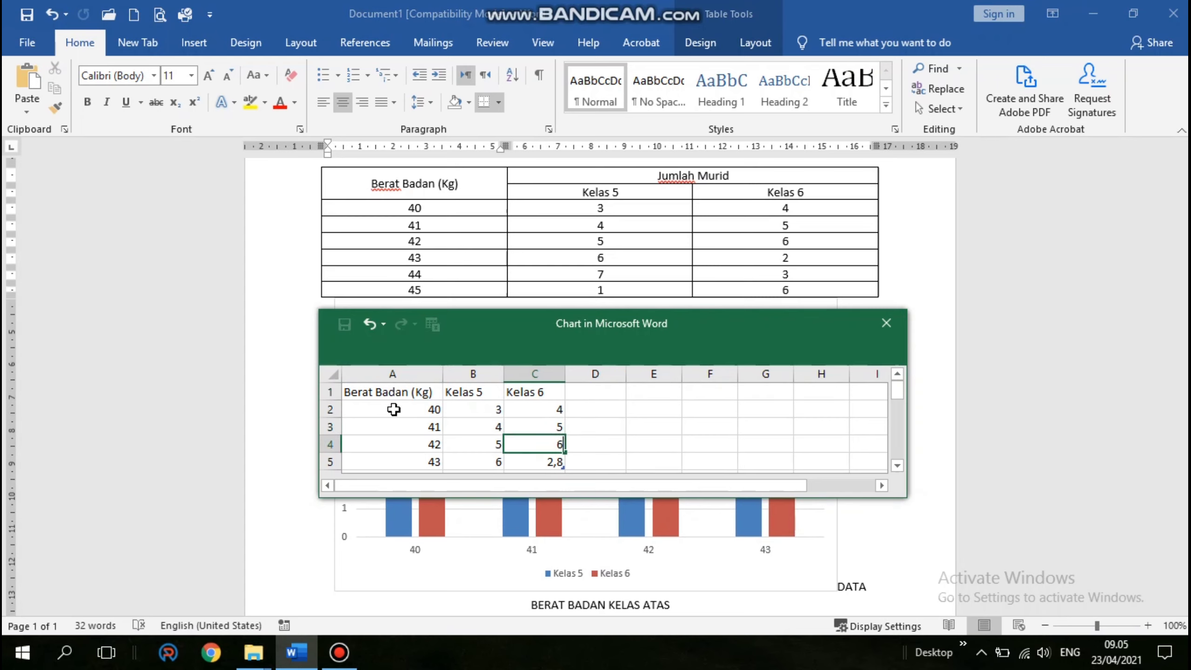
key("Return")
type("2")
key("Tab")
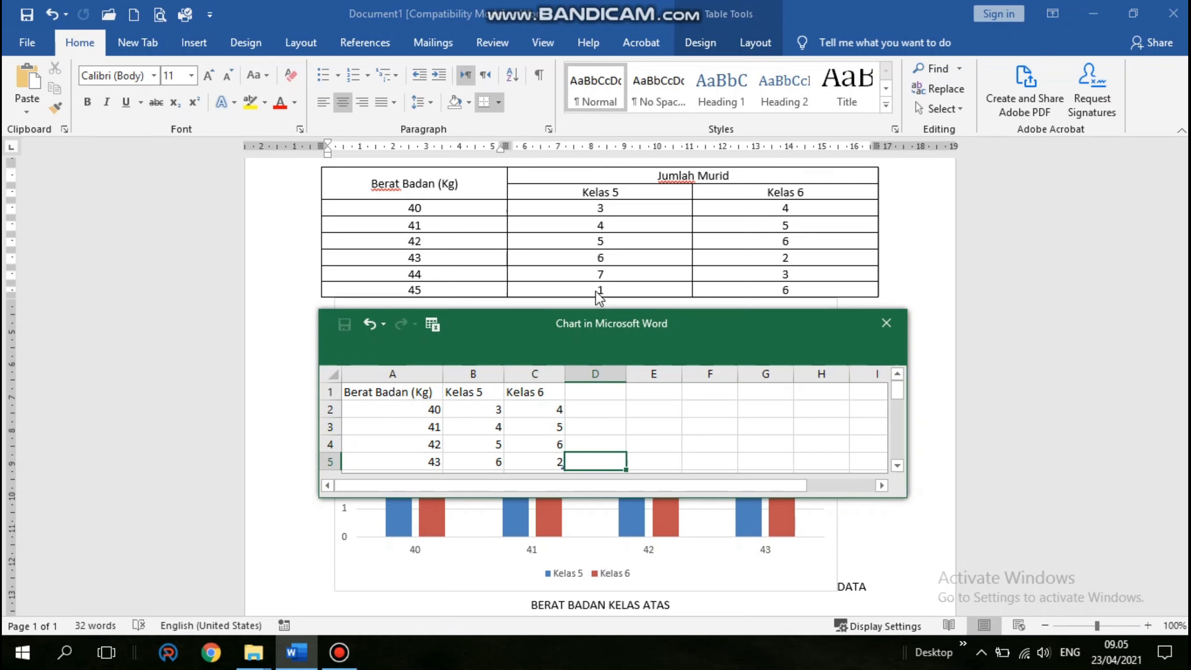
Arrange the restored document window and the chart's data sheet window side by side, enlarging both to nearly the full screen height.
left_click_drag(629, 315, 629, 300)
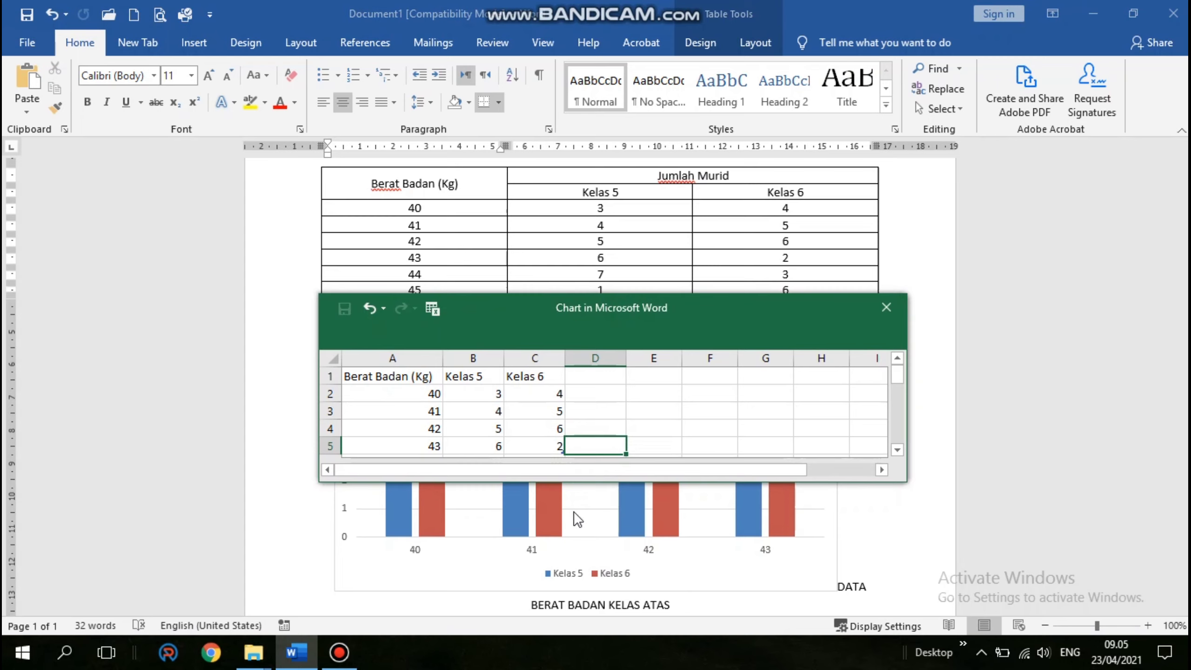
left_click(1133, 14)
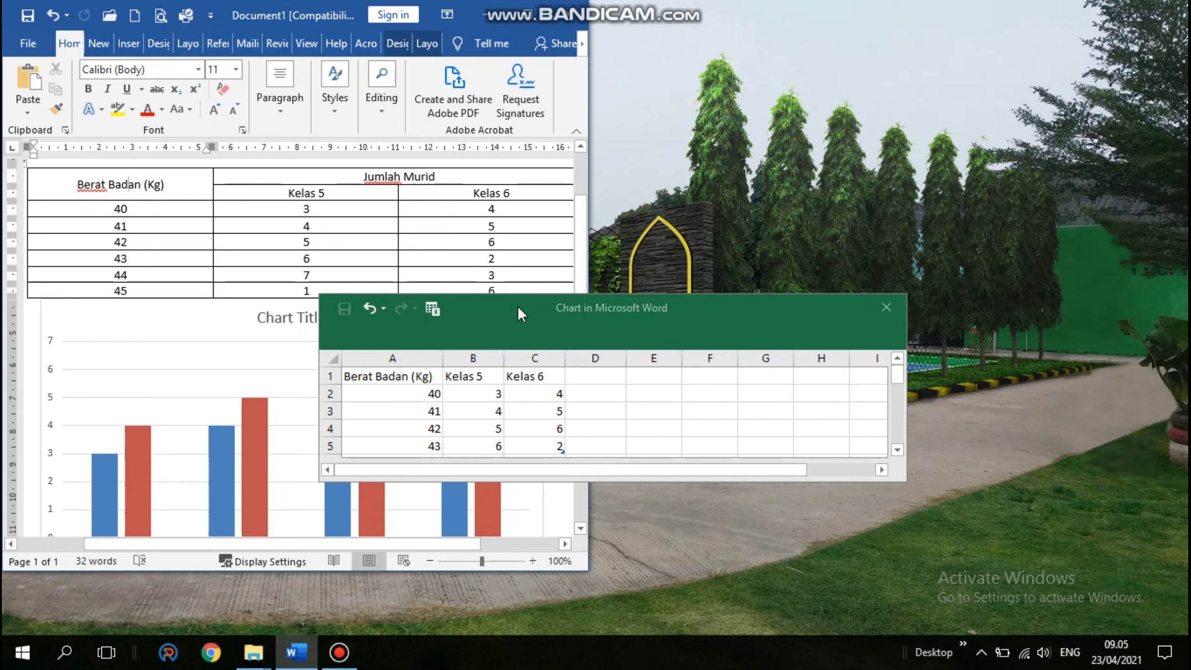
left_click_drag(523, 309, 829, 220)
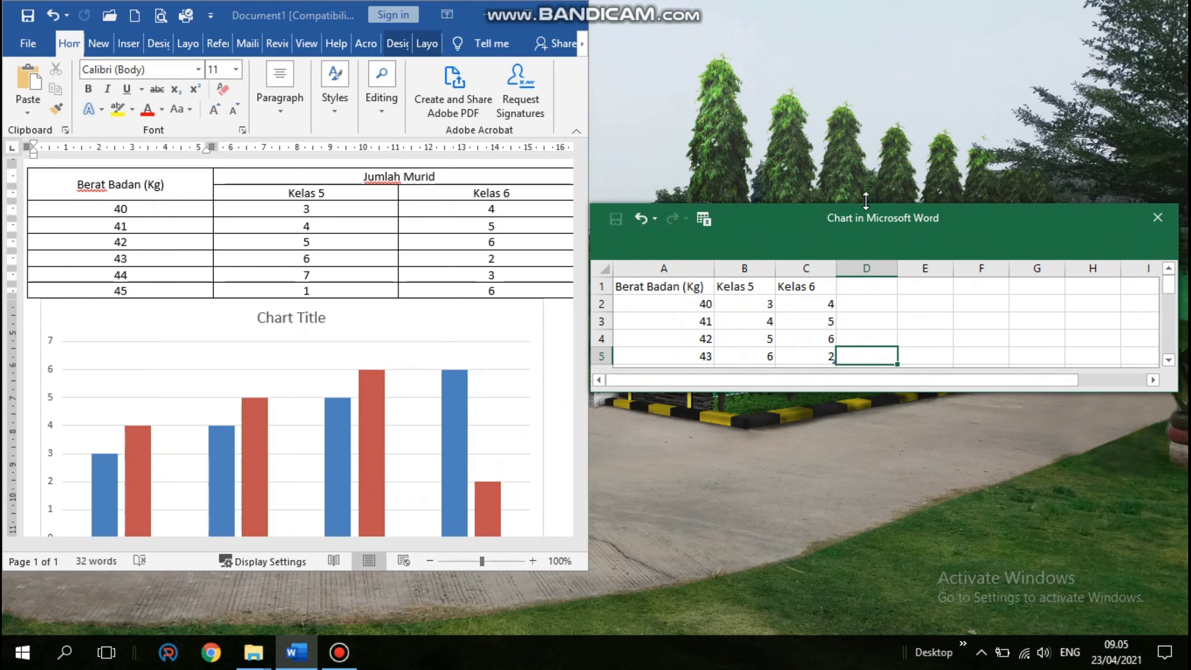
left_click_drag(866, 201, 861, 5)
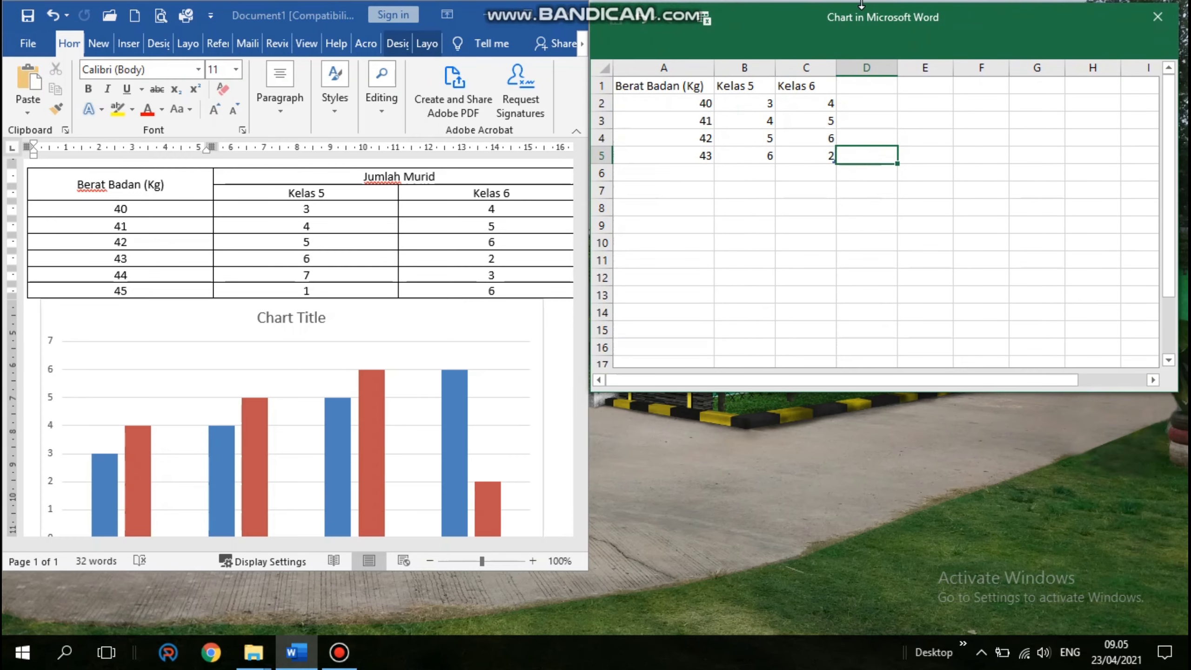
left_click_drag(870, 392, 878, 571)
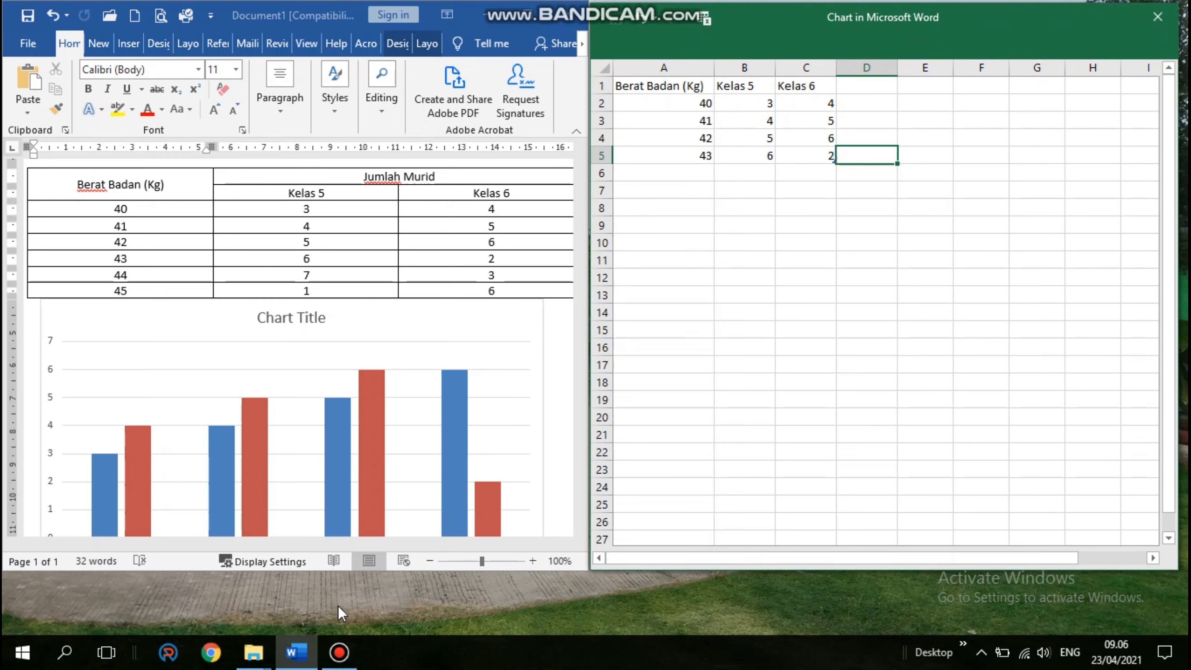
left_click_drag(340, 569, 345, 635)
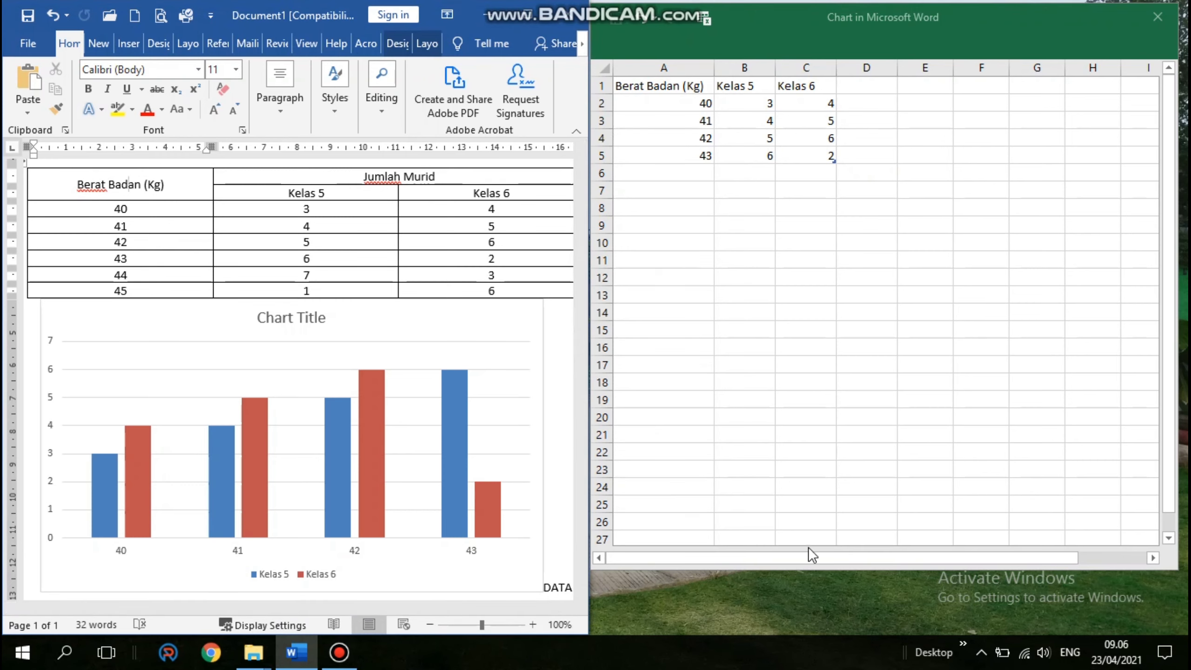
left_click_drag(809, 569, 809, 636)
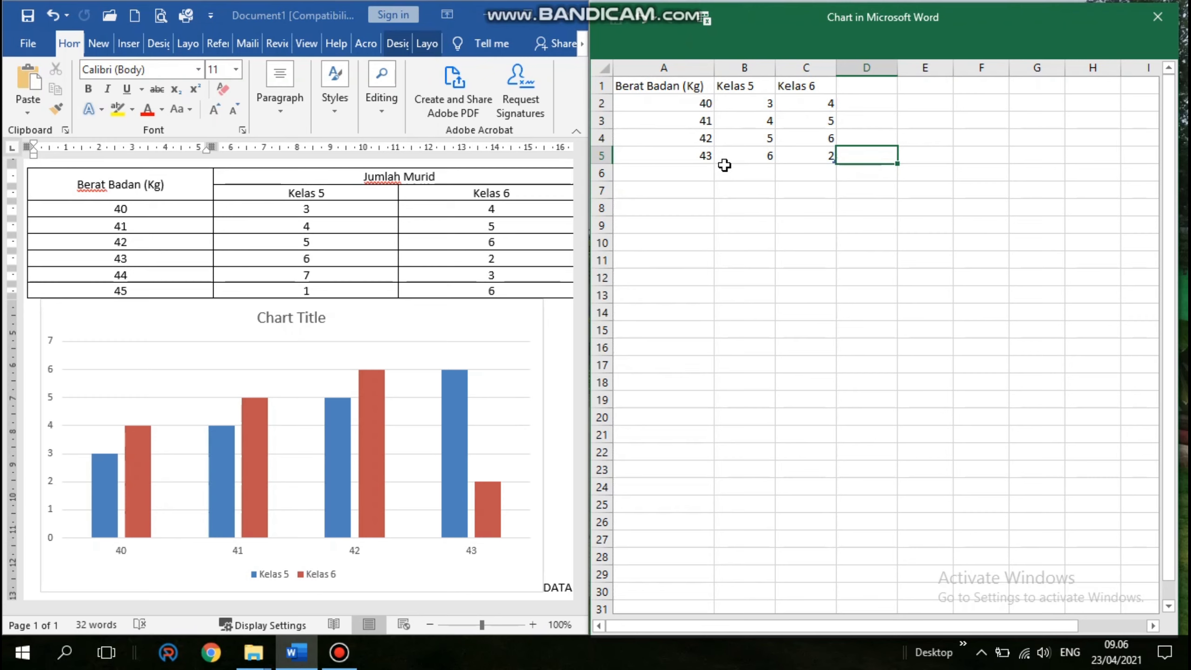
Change the chart data for weight 40 to 6 for Kelas 5 and 1 for Kelas 6.
left_click(756, 110)
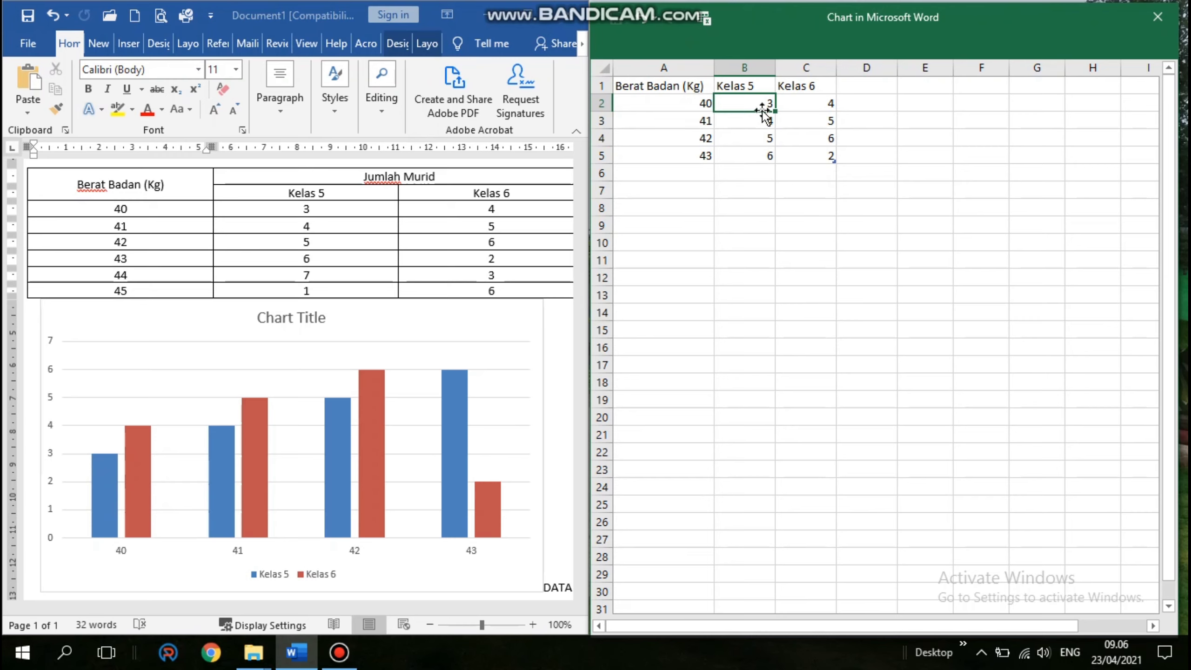
key("BackSpace")
type("6")
key("Return")
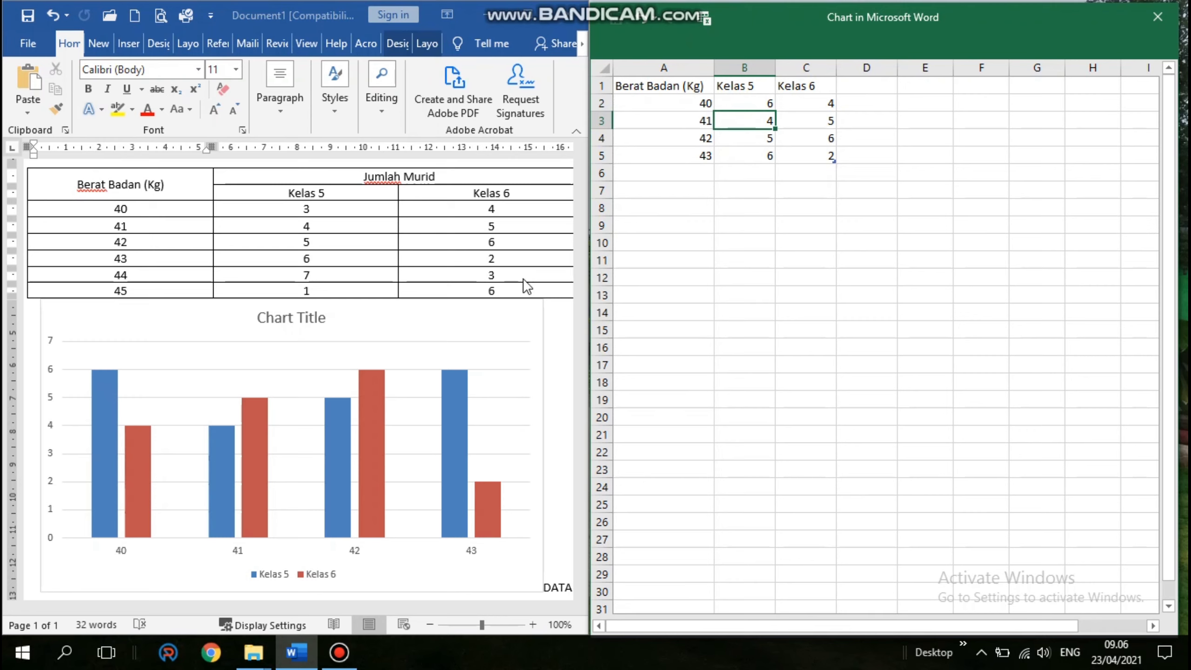
left_click(760, 220)
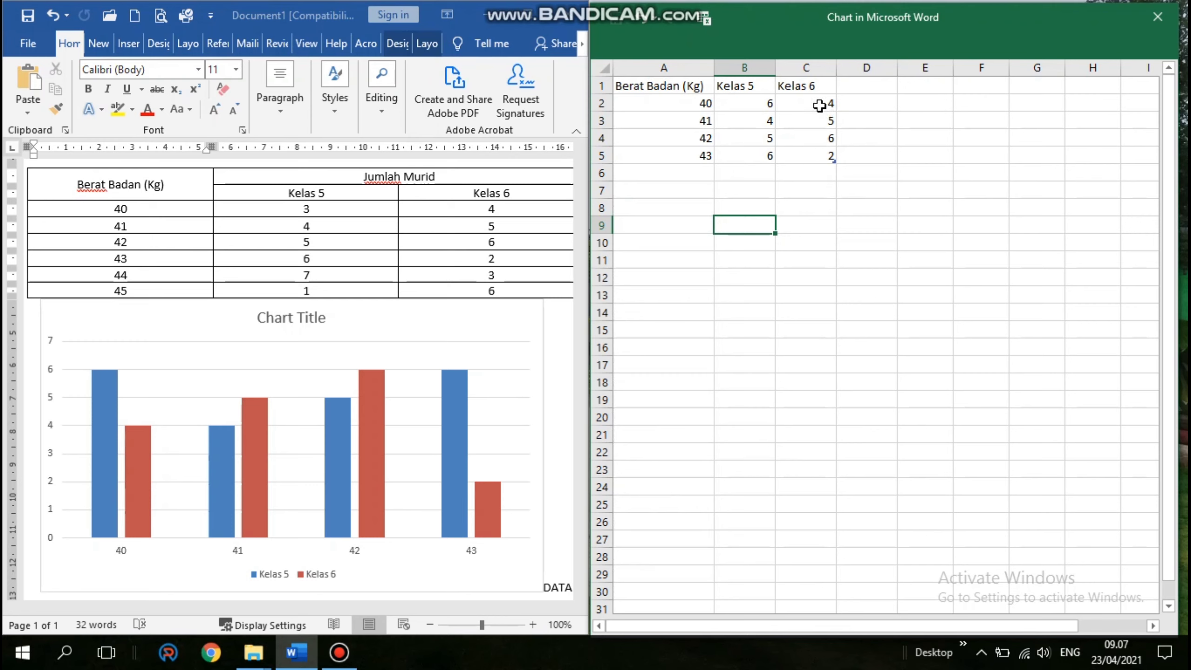
left_click(767, 98)
left_click(801, 104)
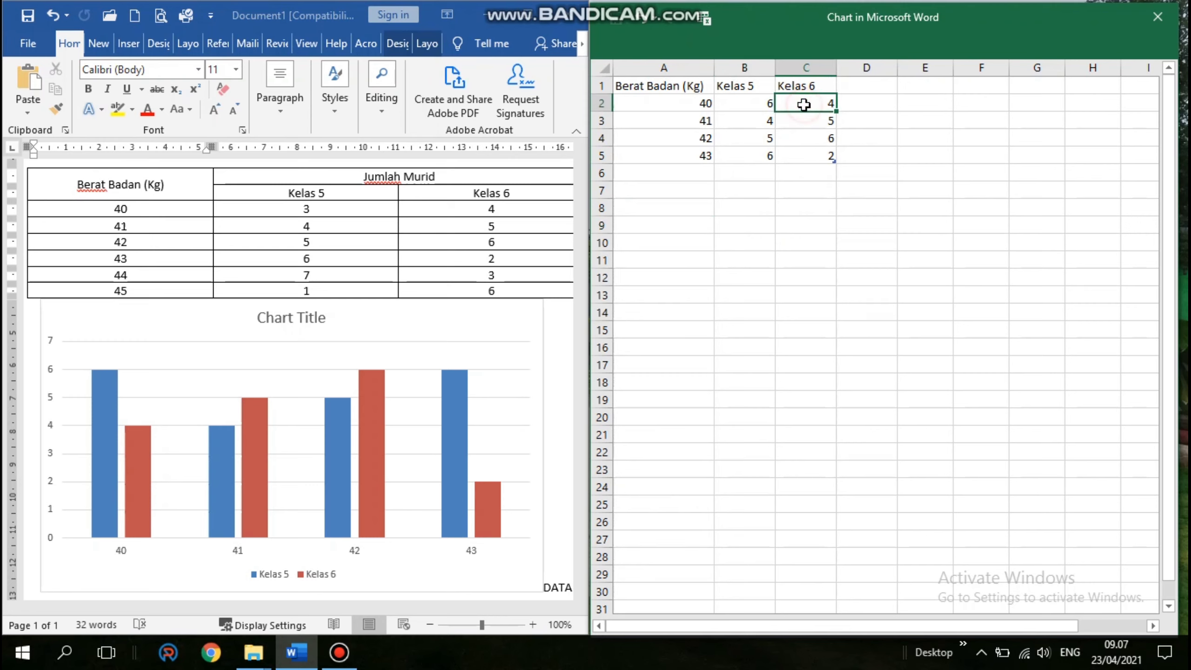
type("1")
key("Return")
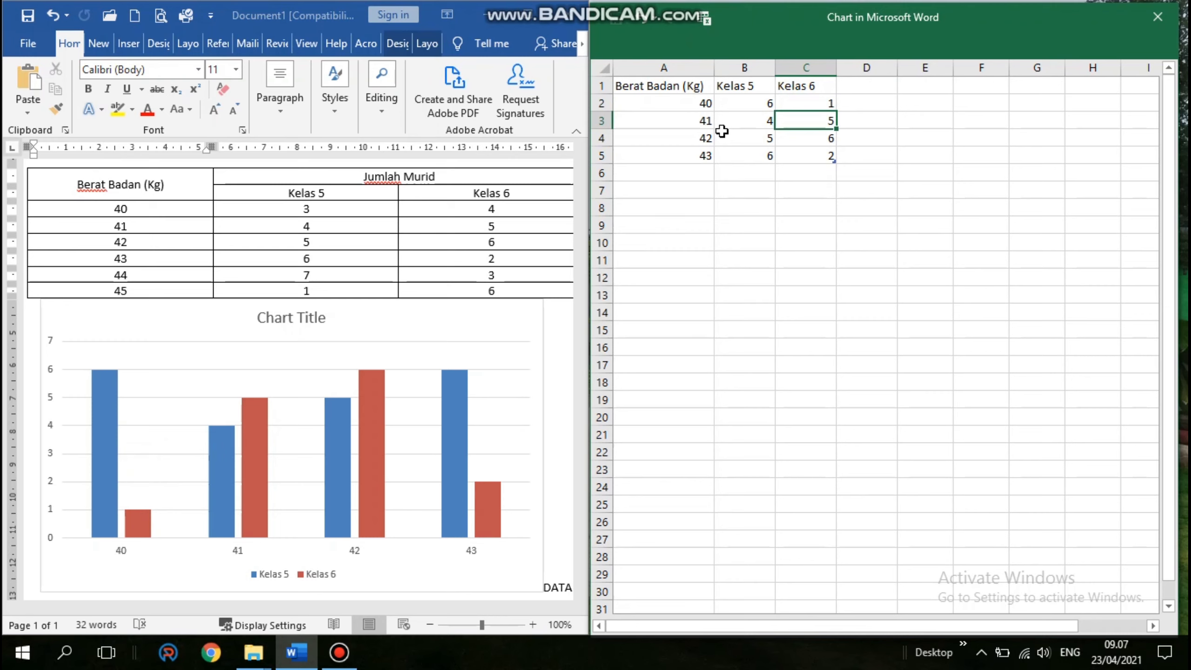
left_click(764, 121)
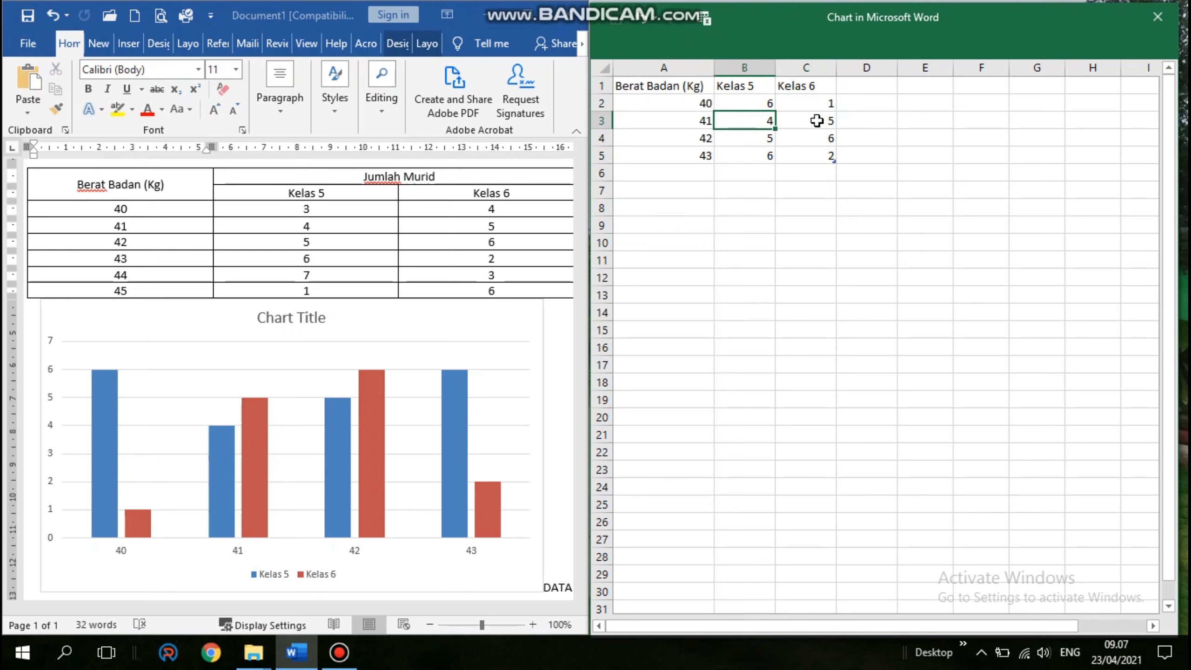